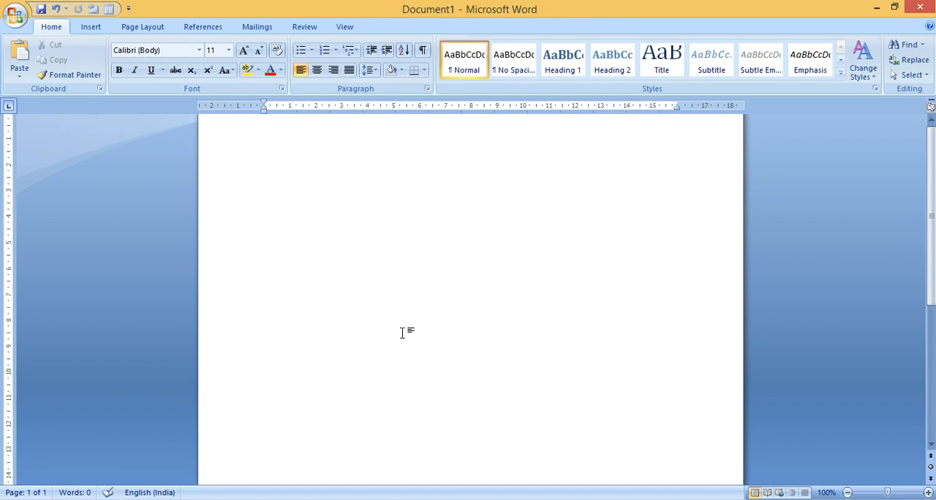
Write a first line of plus signs separated by runs of hyphens, outlining three columns of different widths
left_click(92, 28)
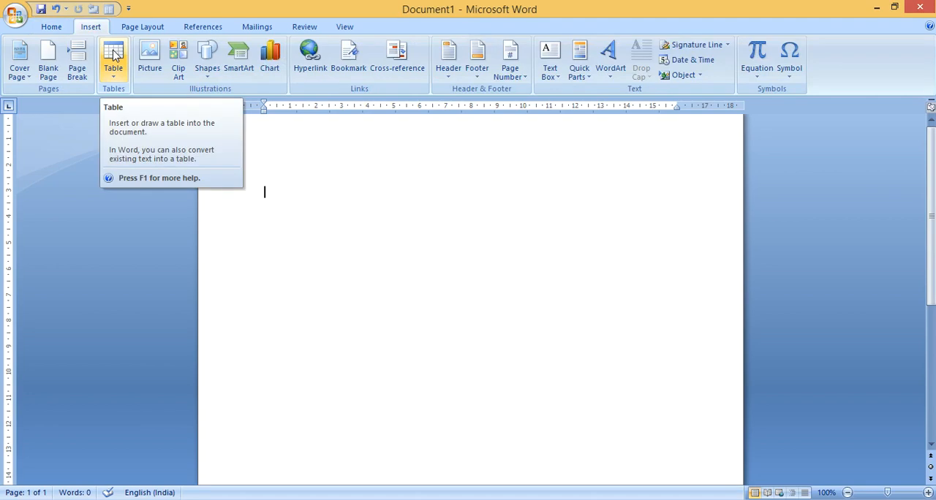
left_click(52, 26)
left_click(327, 174)
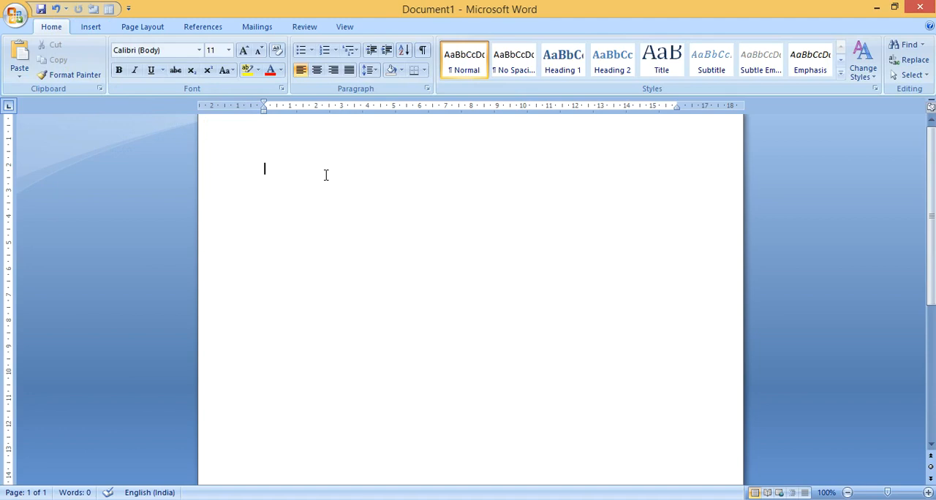
type("+")
type("----------------")
type("-----")
type("+")
key("BackSpace")
type("+--------------------------------------------+--")
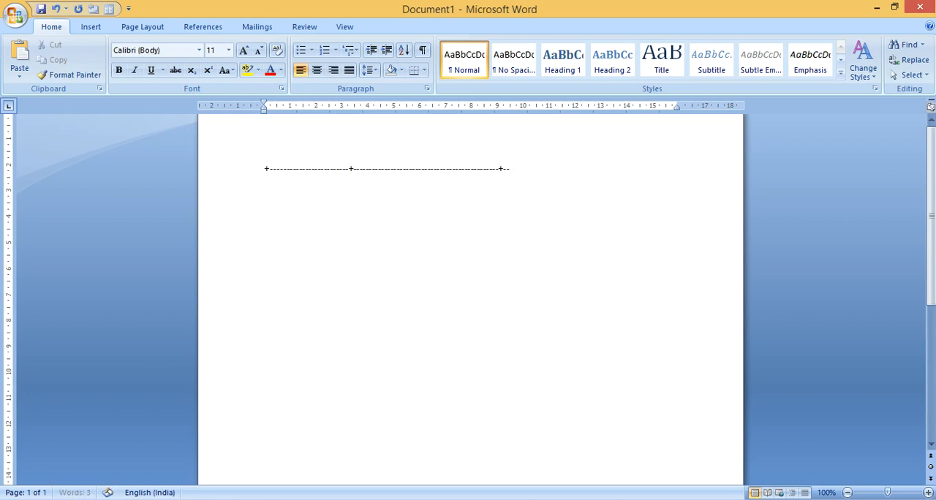
type("----------------------------+")
Convert the line of plus signs and hyphens into a one-row, three-column table
key("super+c")
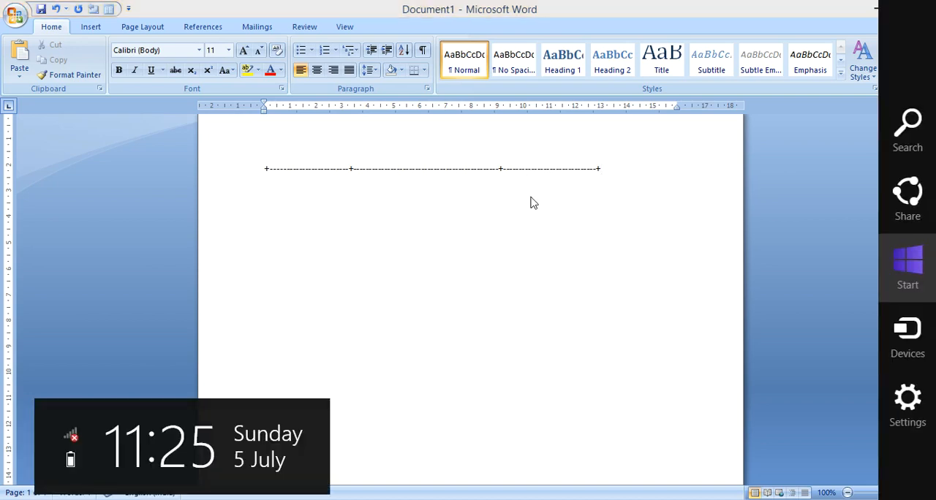
left_click(534, 203)
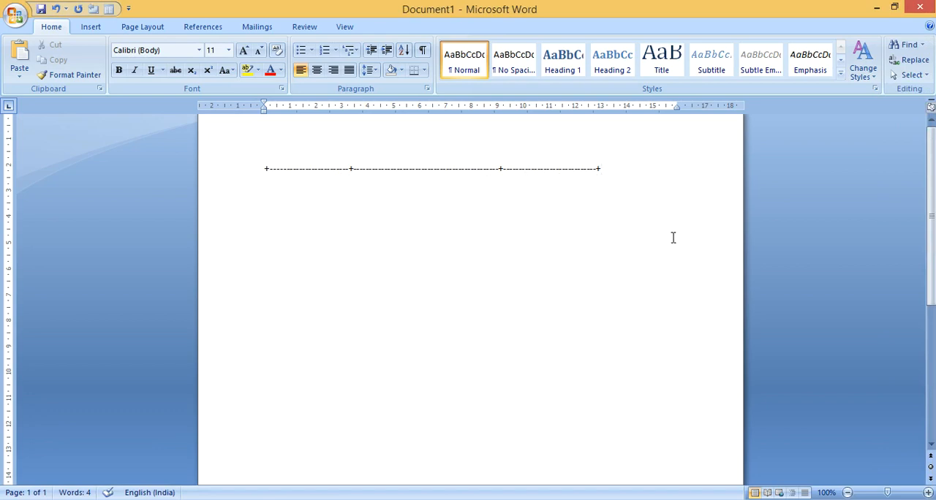
key("Return")
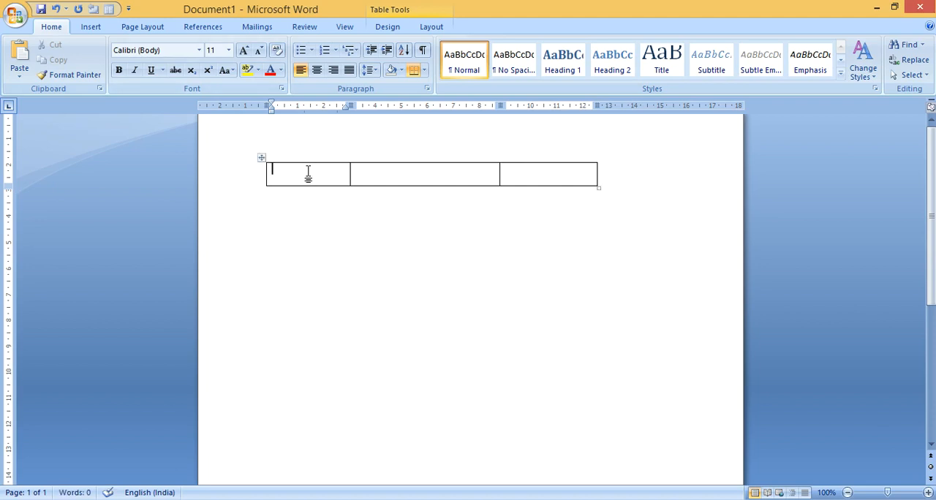
scroll(278, 166, "down", 1)
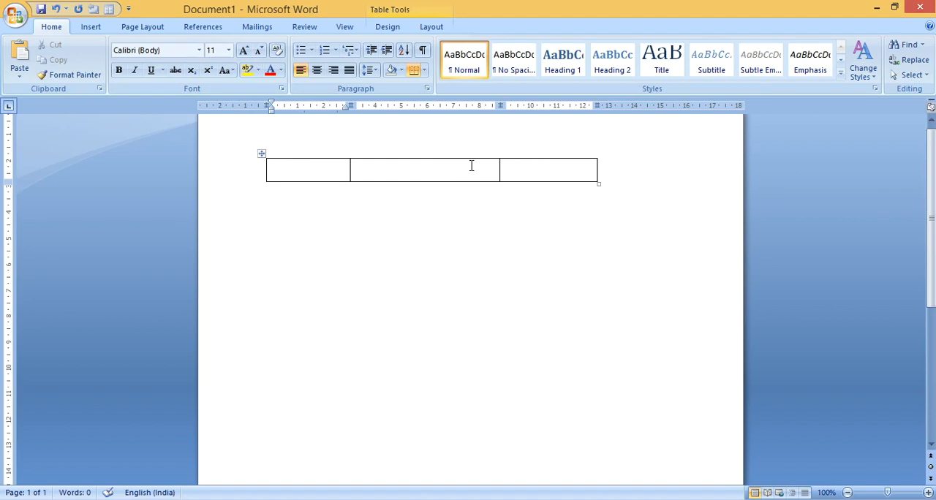
Leave two blank lines below the first table and insert a table with four columns and six rows
left_click(660, 189)
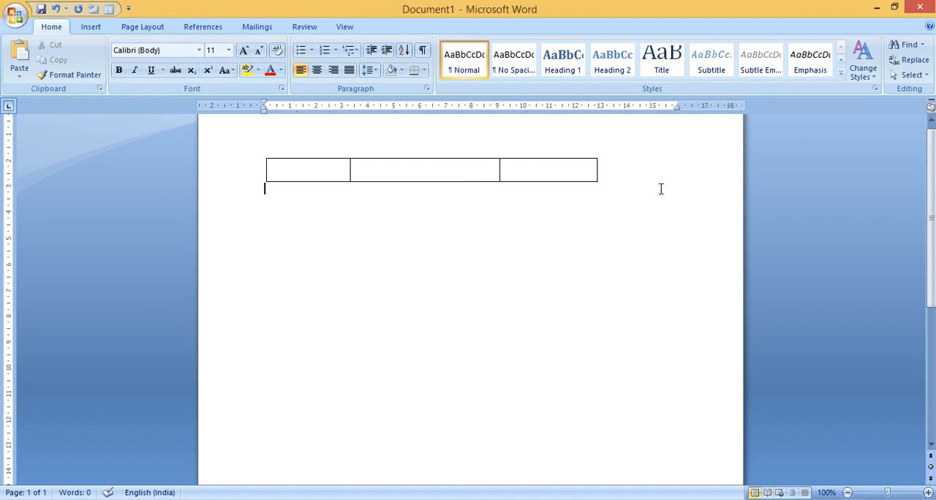
key("Return")
key("Return")
left_click(89, 27)
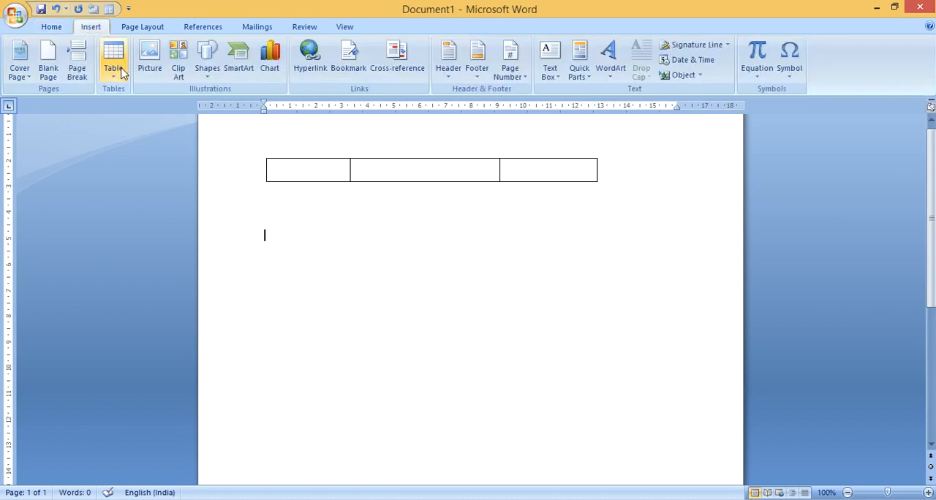
left_click(115, 73)
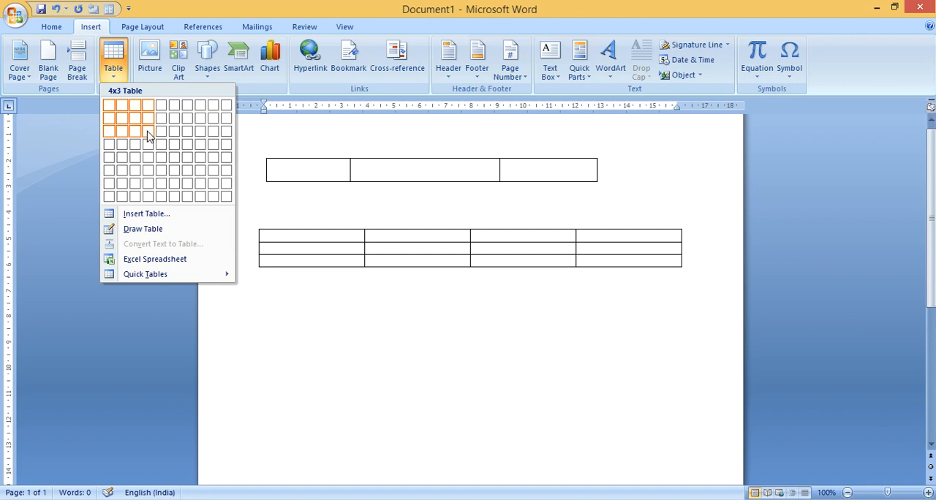
left_click(150, 169)
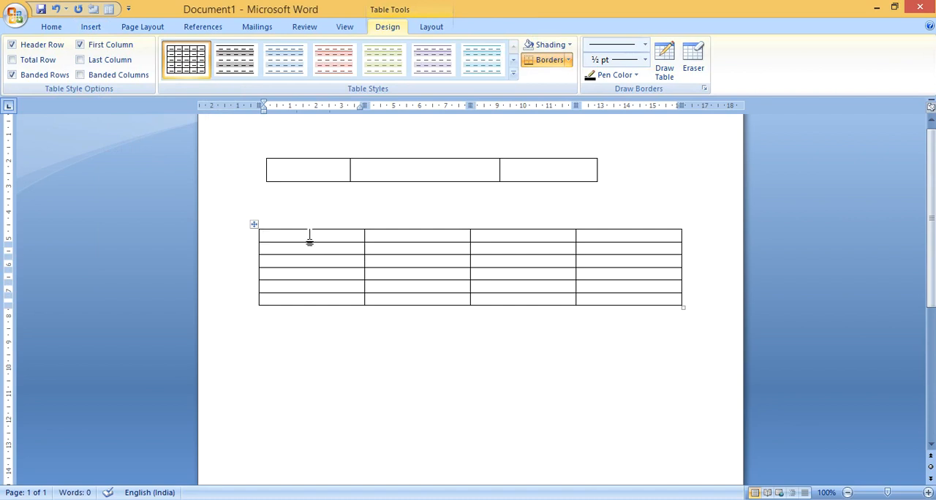
Fill the first row of the new table with 2323, 646565, 454546 and 66656
left_click(410, 252)
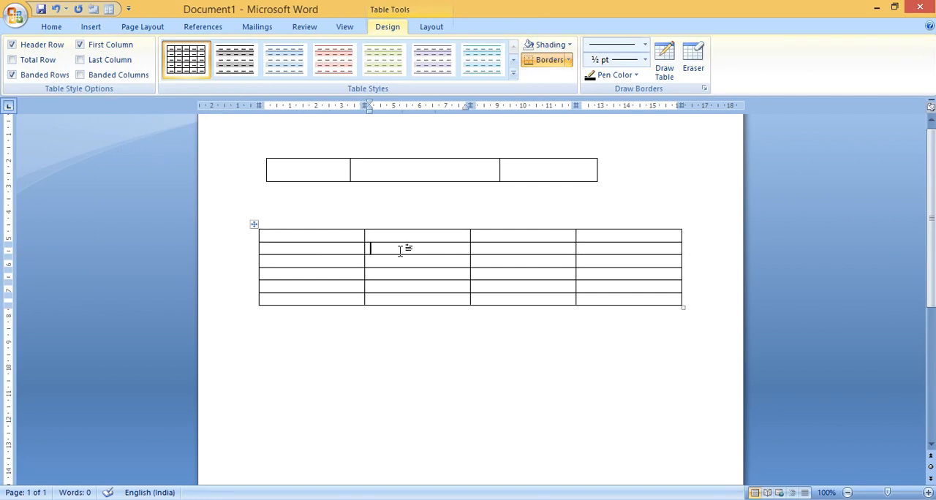
left_click(323, 264)
left_click(319, 236)
type("2323")
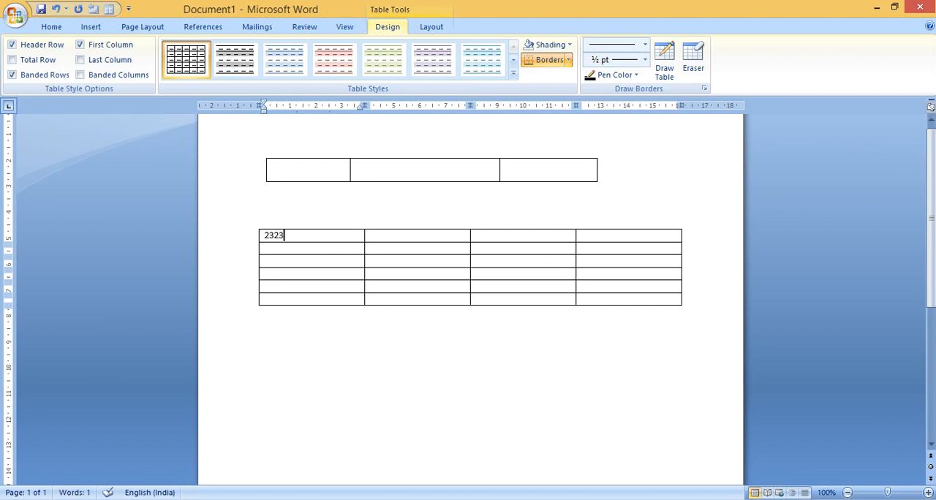
key("Tab")
type("3")
key("BackSpace")
left_click(430, 235)
type("646565")
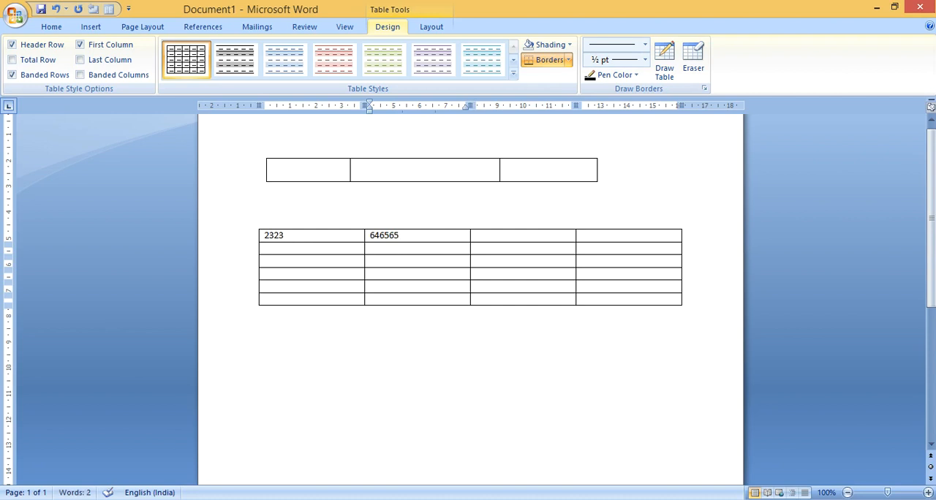
key("Tab")
type("454546")
key("Tab")
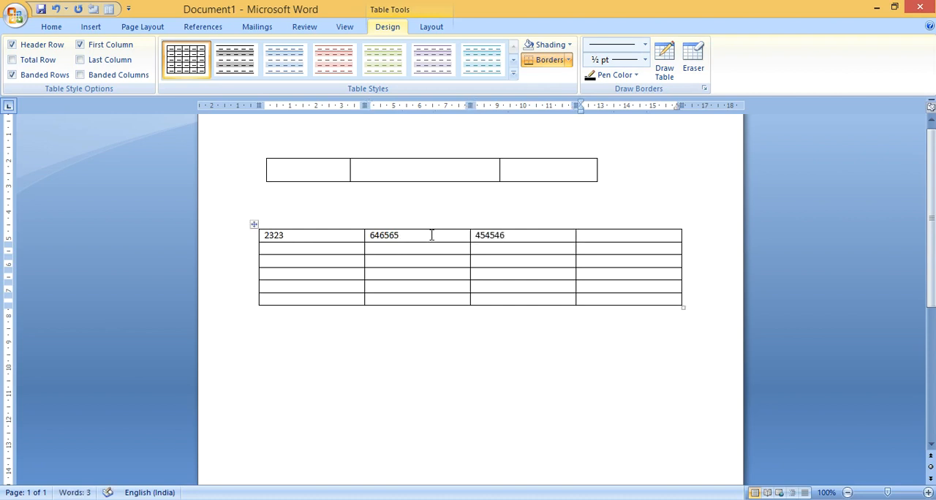
type("66656")
Fill the second row of the lower table with 4656, 3434, 443 and 4543
key("Tab")
type("4656")
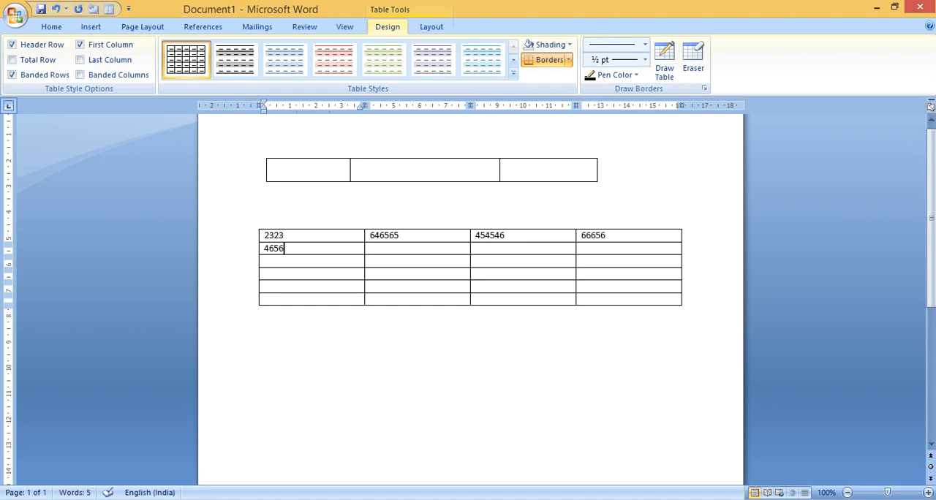
key("Tab")
type("3434")
key("Tab")
type("443")
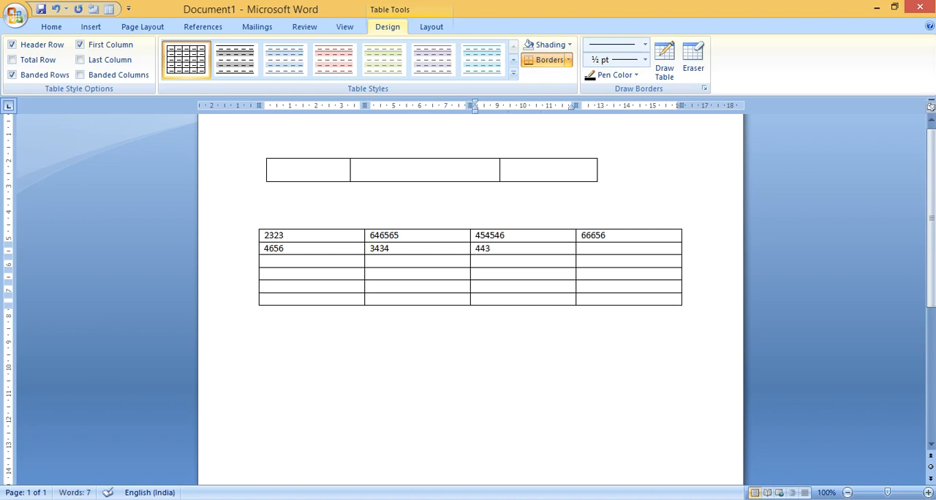
key("Tab")
type("4543")
Fill the third row of the lower table with 77678, 67868, 53454 and 54534
key("Down")
type("54534")
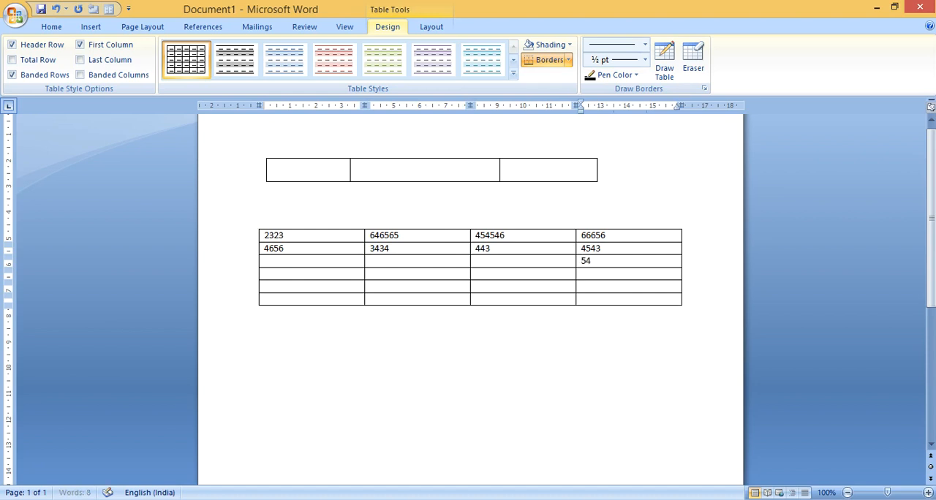
key("Left")
key("Left")
key("Left")
key("Left")
type("53454")
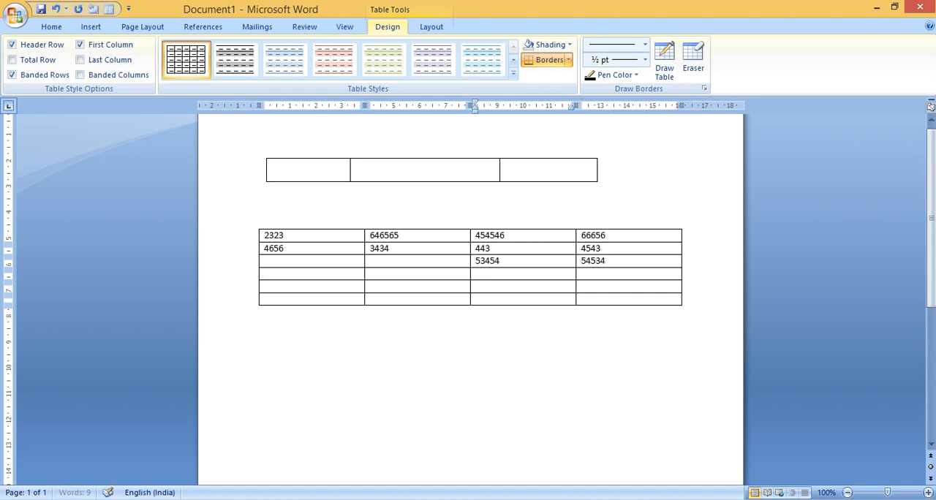
left_click(342, 261)
type("77678")
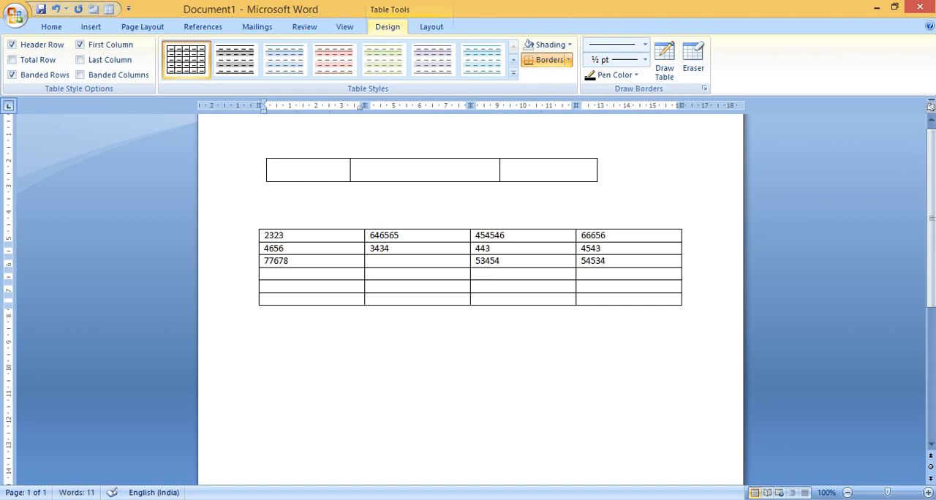
key("Tab")
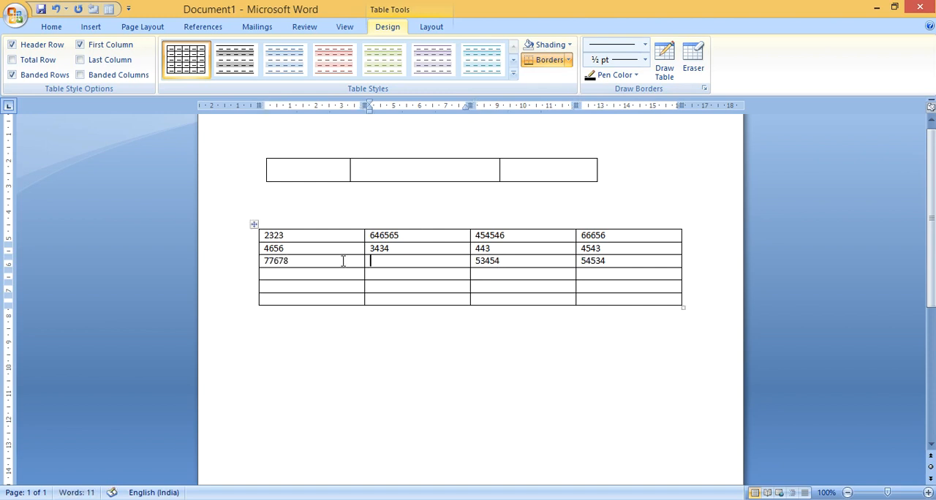
type("67868")
Return from the third row's last cell to its second cell and replace the content with 77787
left_click(640, 261)
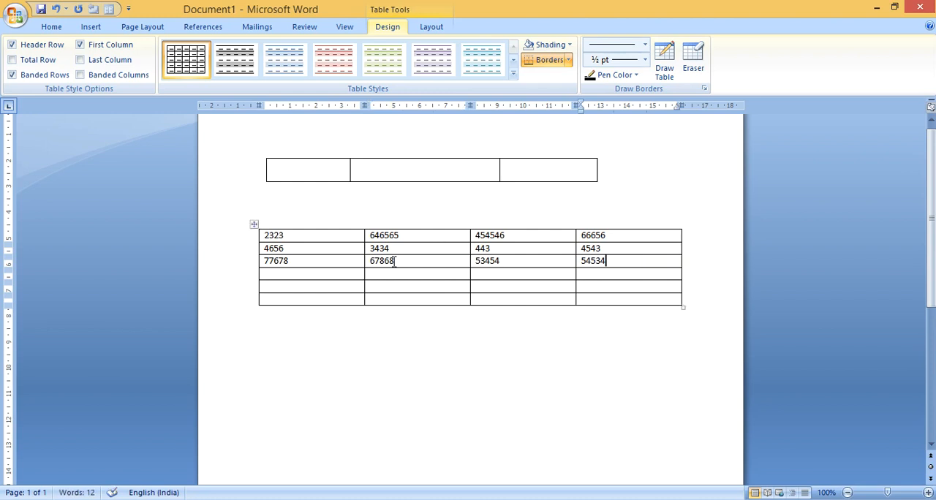
left_click_drag(395, 262, 364, 260)
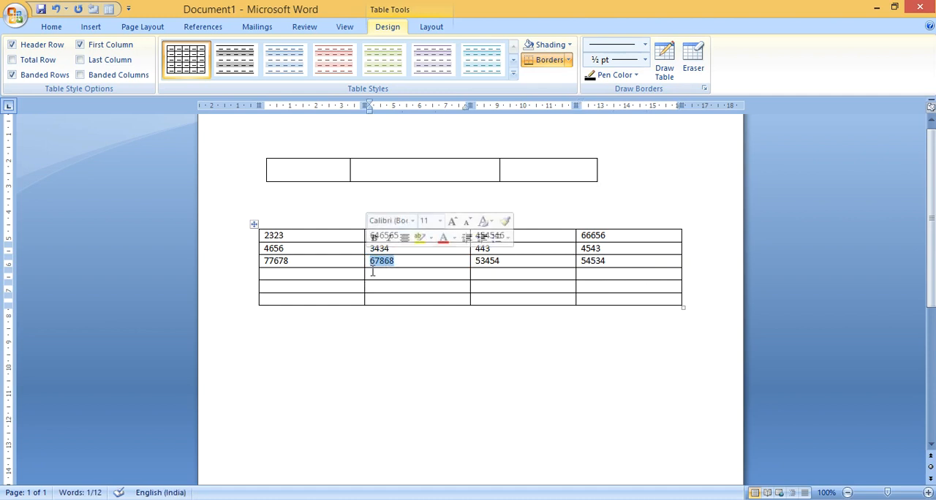
left_click(645, 261)
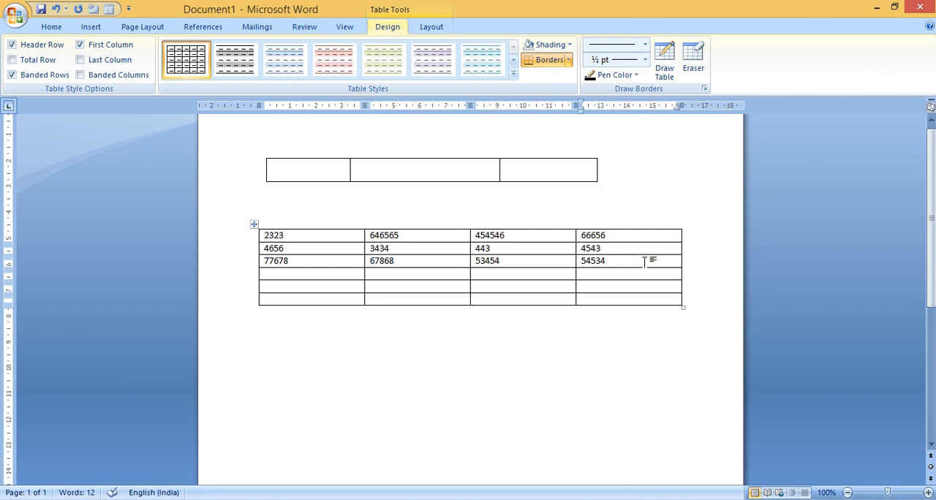
key("shift+Tab")
key("shift+Tab")
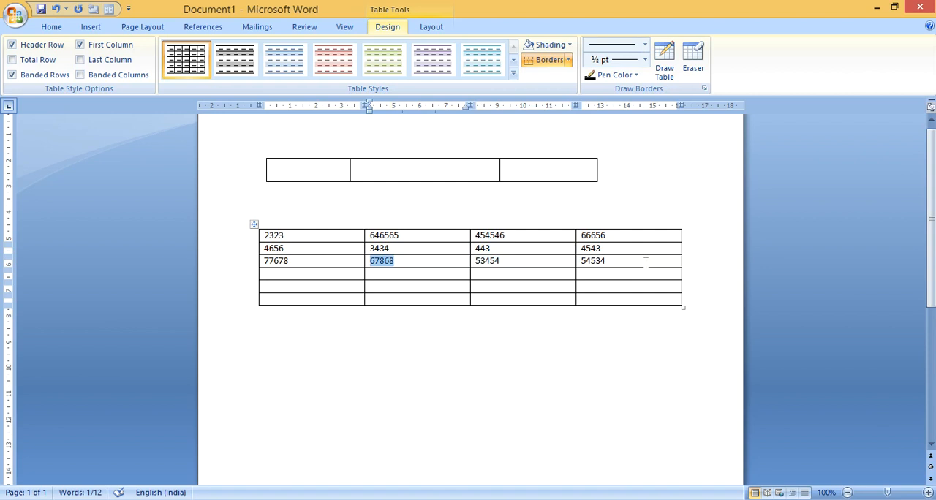
type("77787")
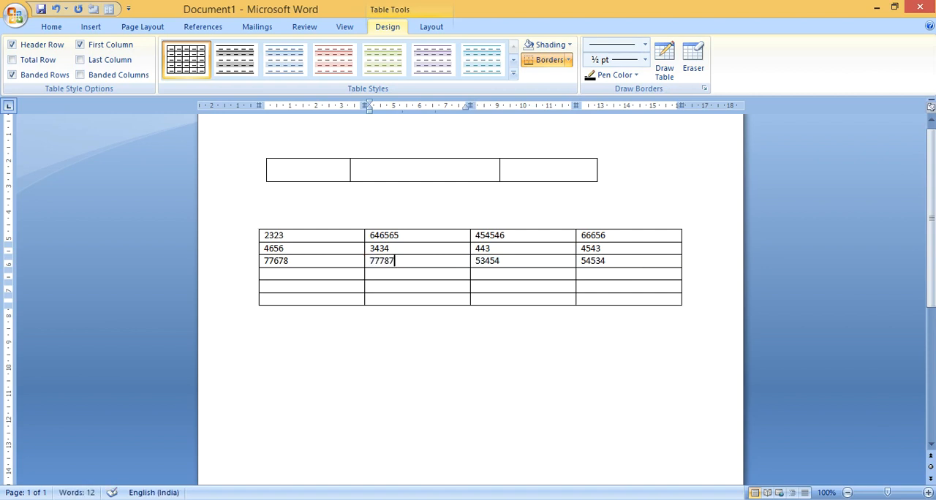
Move the selection backward cell by cell from the third row's second cell to the lower table's first cell
key("shift+Tab")
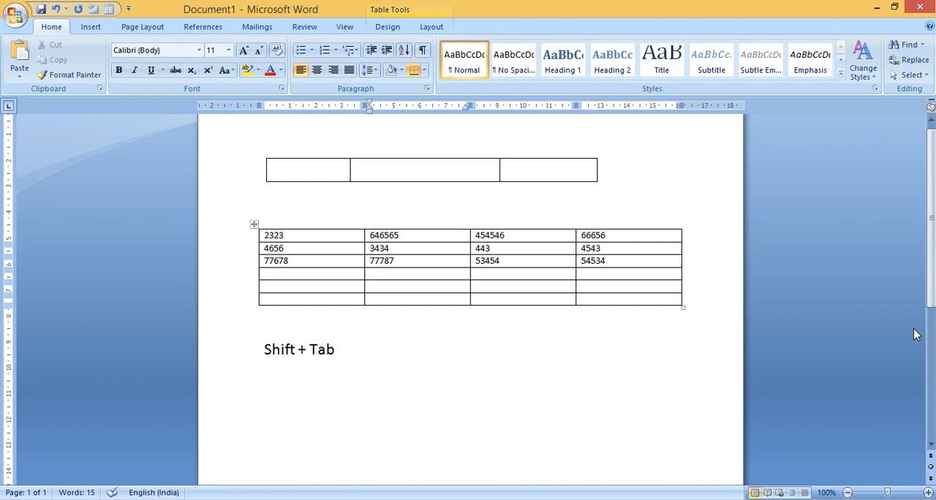
key("shift+Tab")
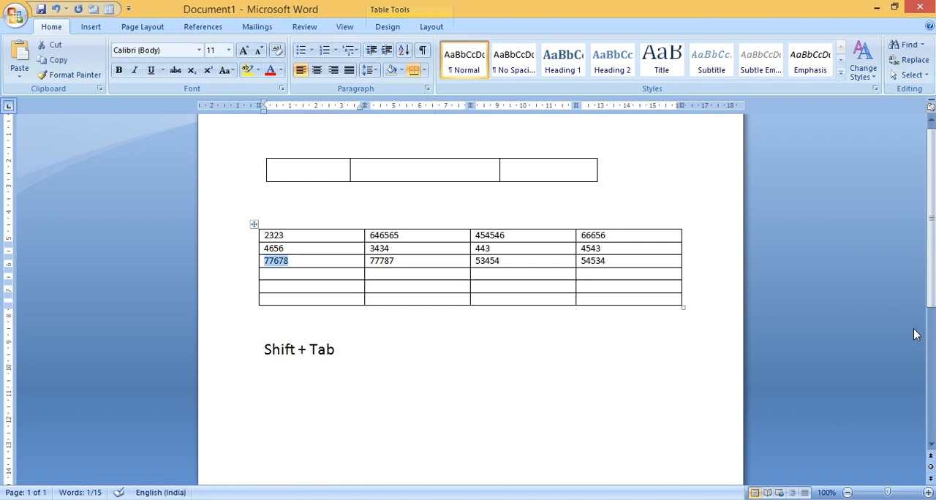
key("shift+Tab")
key("shift+Tab")
key("shift+Tab")
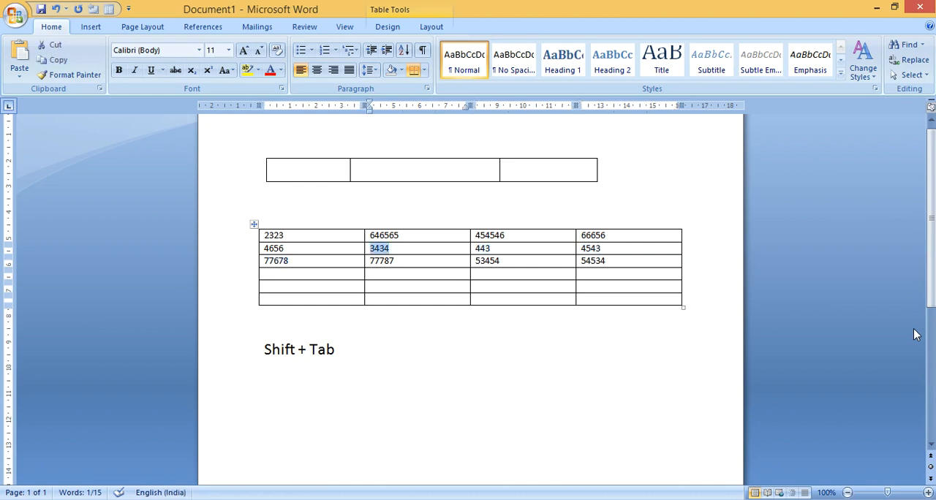
key("shift+Tab")
key("shift+Tab")
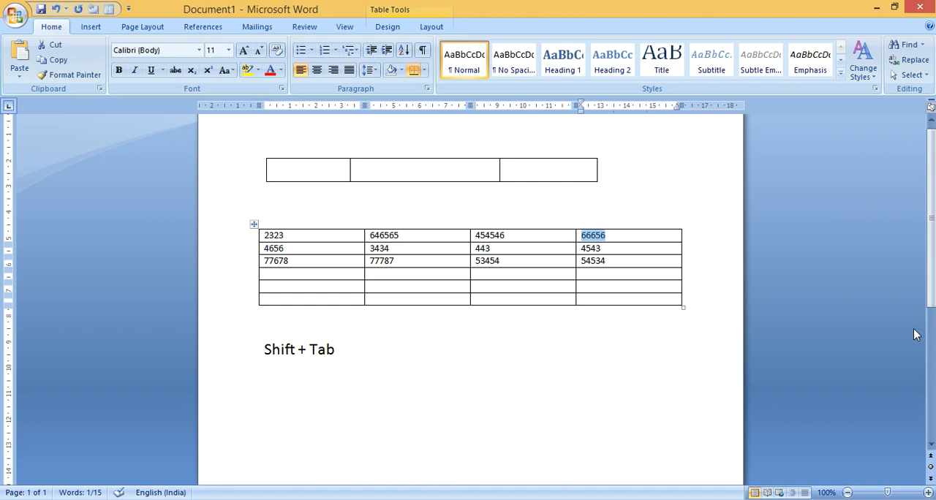
key("shift+Tab")
key("shift+Tab")
key("shift+Tab")
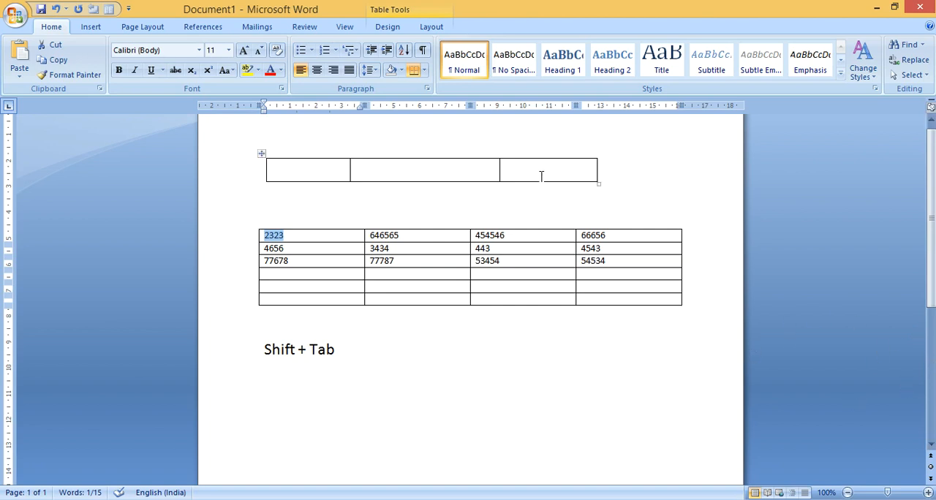
Select all four cells in the third row of the lower table
left_click(510, 235)
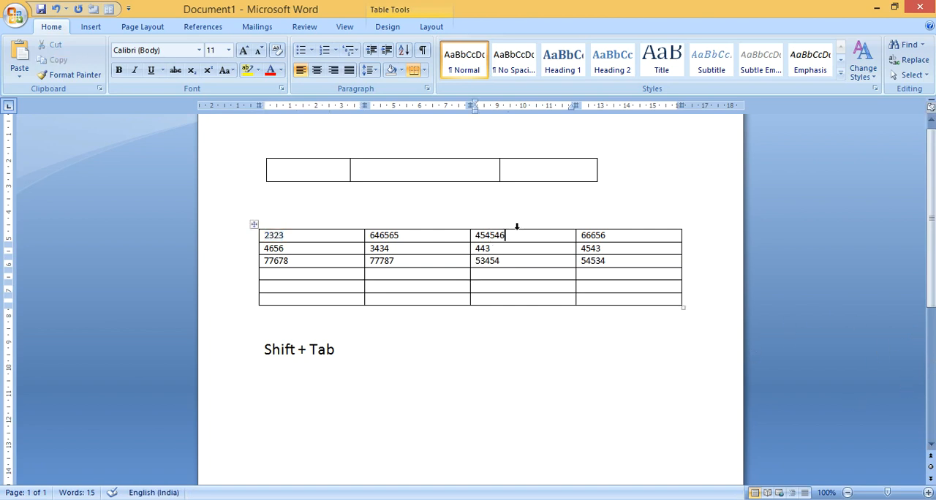
left_click(307, 236)
left_click(306, 249)
left_click(263, 261)
left_click_drag(586, 260, 401, 276)
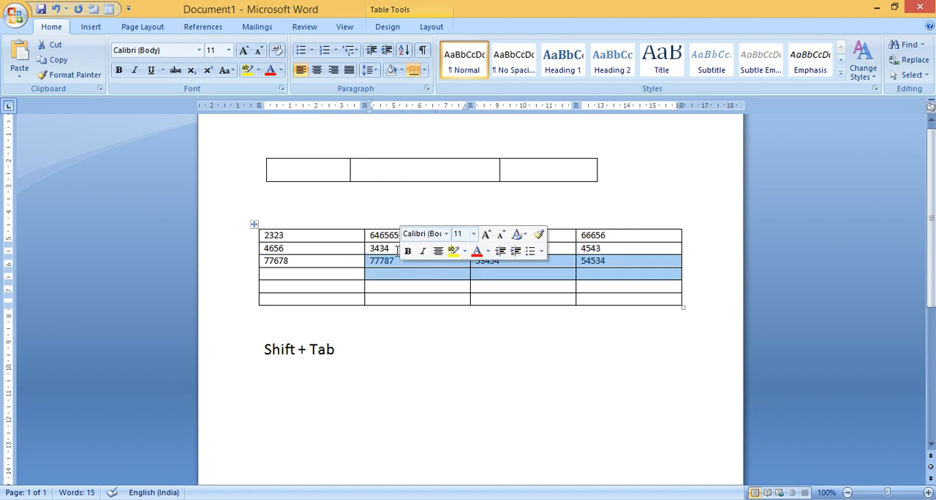
left_click(596, 261)
left_click_drag(596, 261, 356, 258)
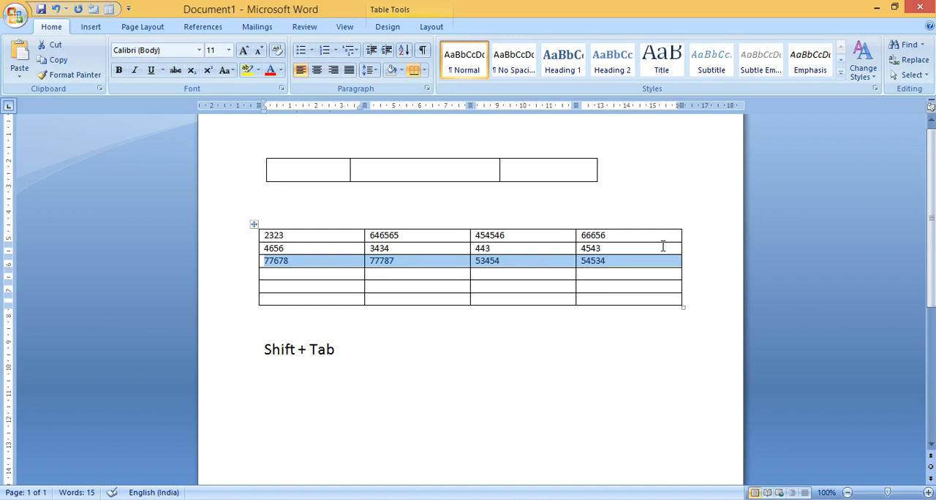
Insert a blank row below the second row of the lower table
left_click(661, 247)
key("Right")
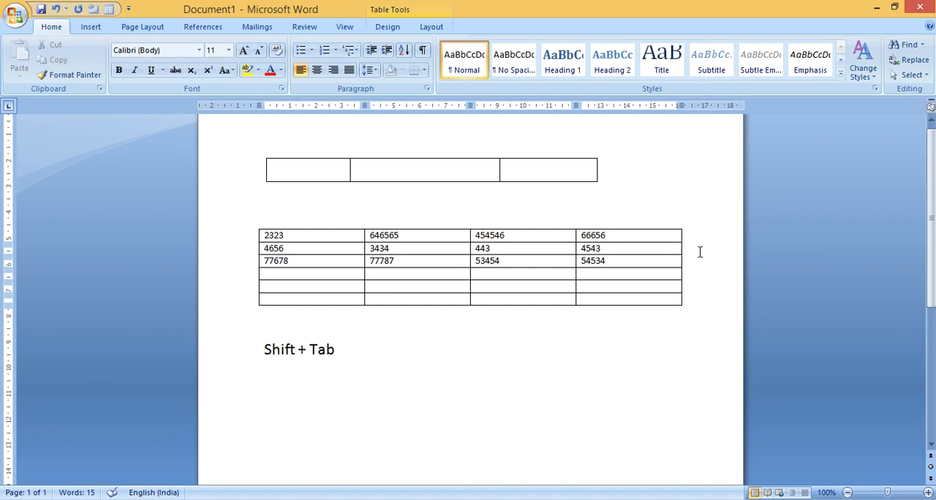
key("Return")
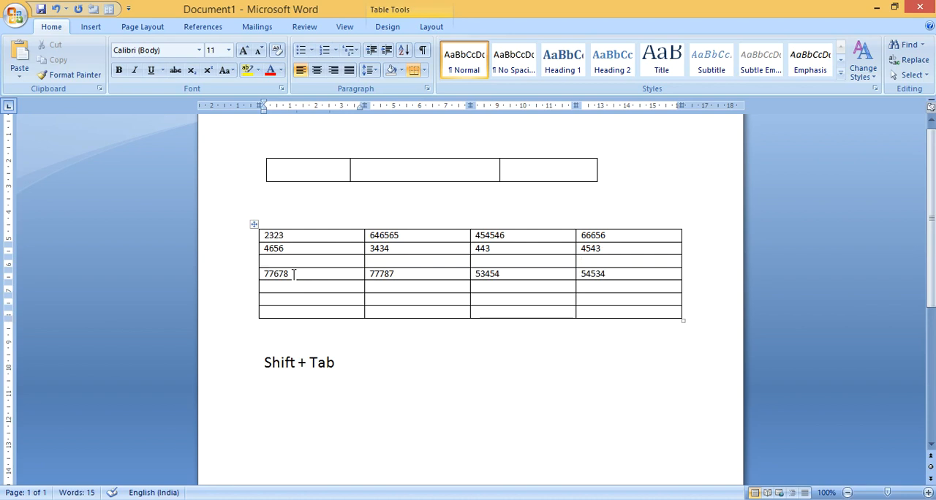
Select all four cells in the second row of the lower table, starting from its last cell
left_click(657, 249)
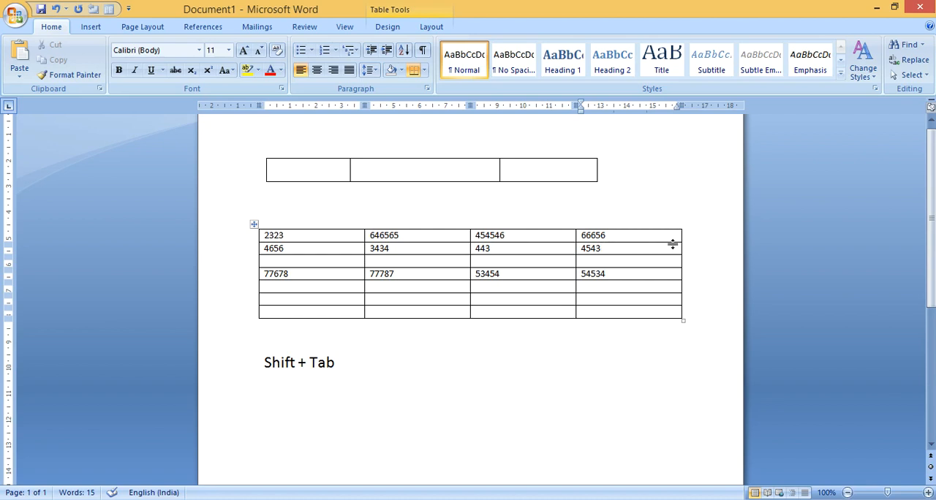
key("shift+Left")
key("shift+Left")
key("shift+Left")
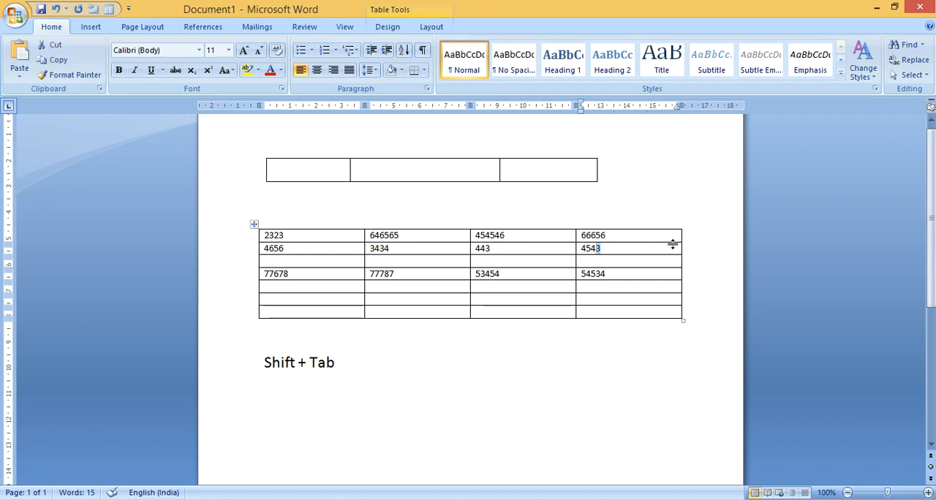
key("ctrl+shift+Home")
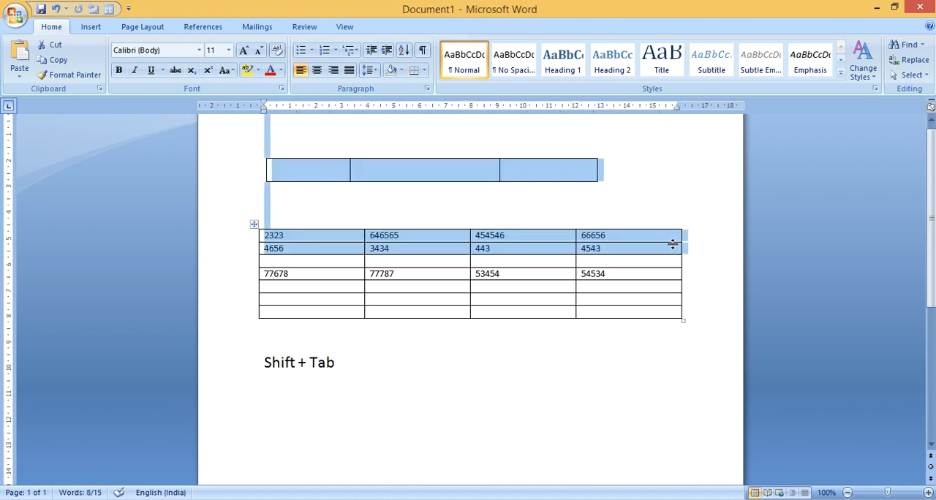
key("shift+Down")
key("shift+Down")
key("shift+Down")
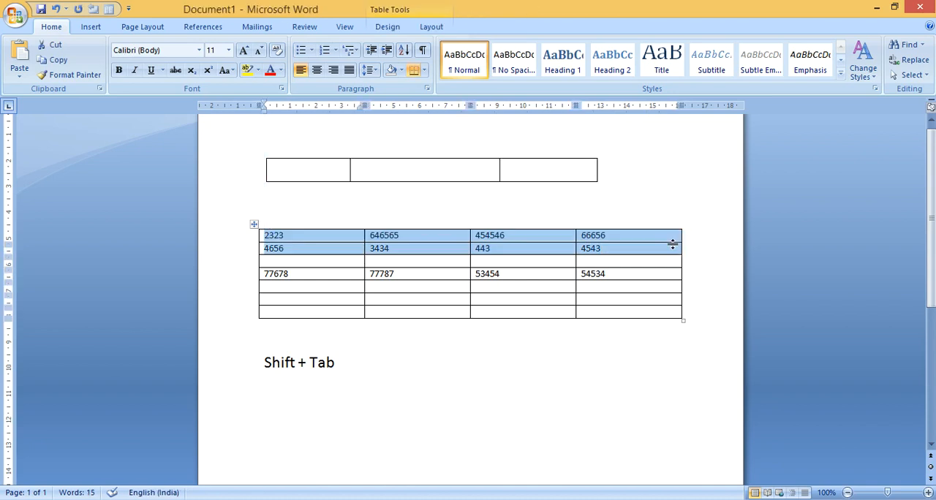
key("shift+Down")
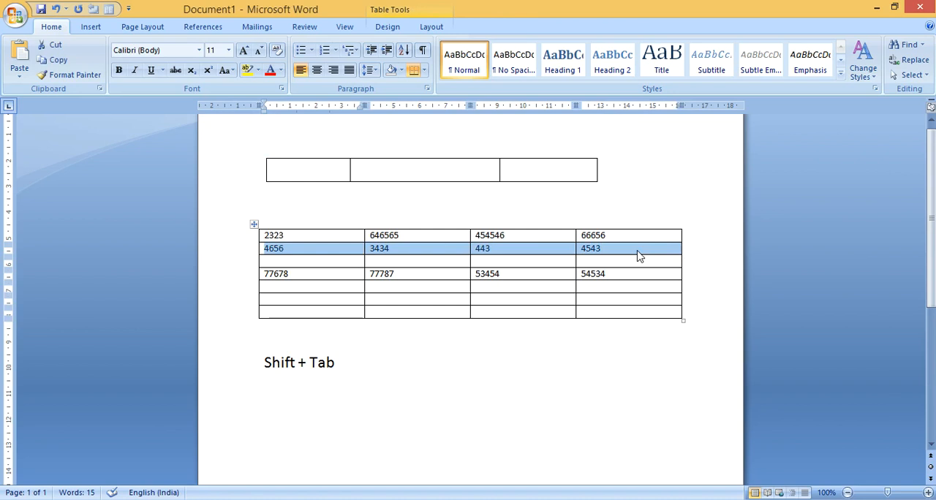
Insert a blank row directly below the first row of the lower table
left_click(677, 235)
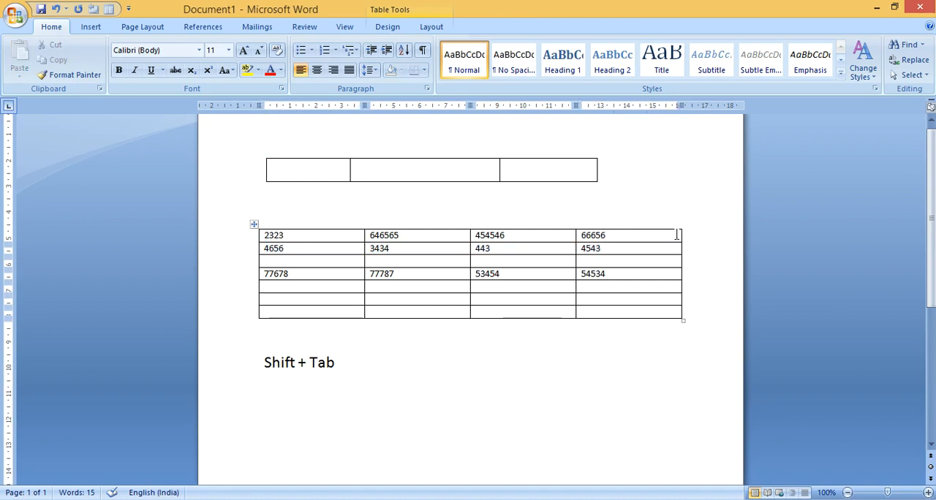
key("Return")
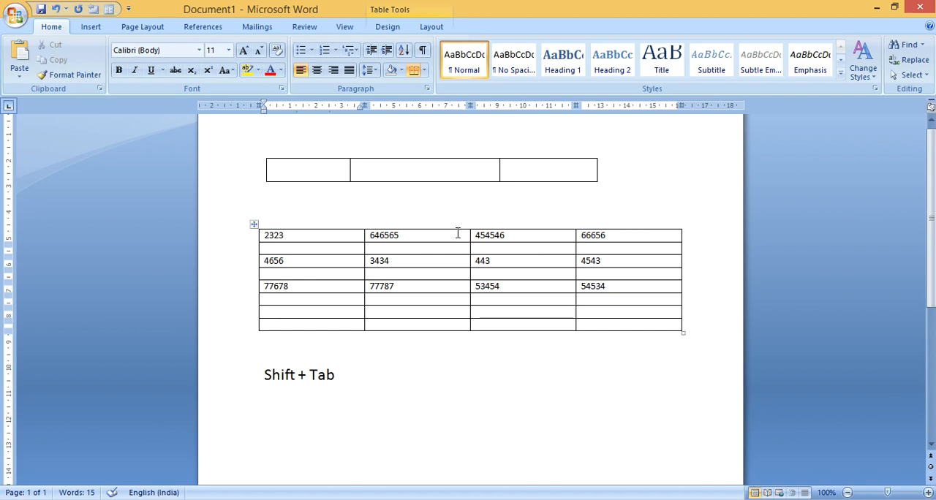
left_click(416, 234)
key("shift+Down")
key("shift+Down")
key("shift+Down")
key("shift+Down")
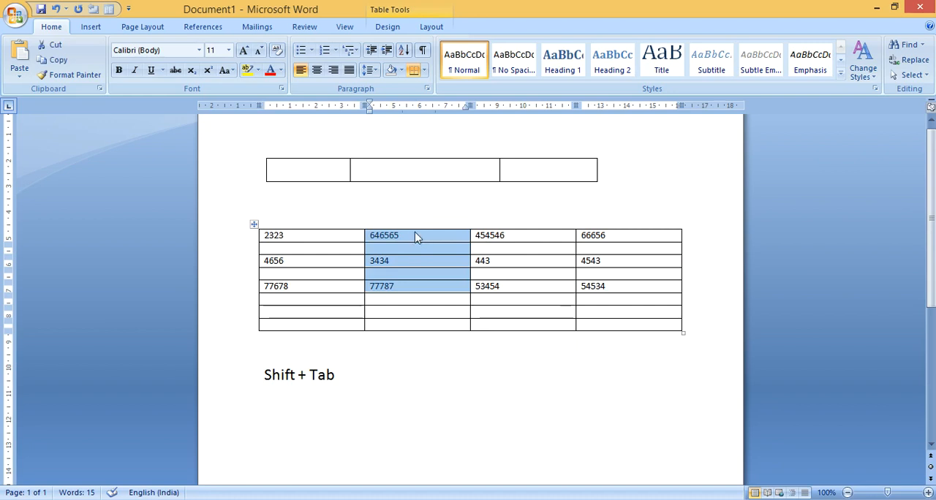
Delete the entire second column of the lower table
left_click(415, 234)
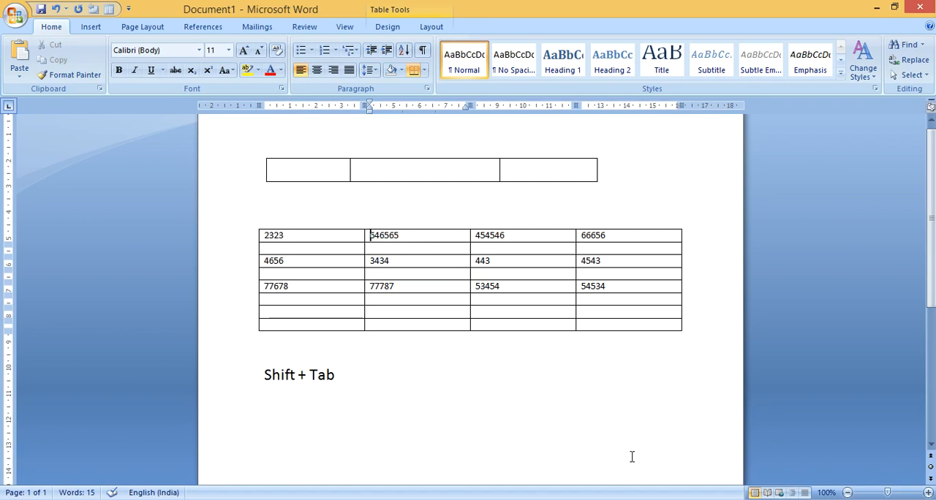
key("shift+Down")
key("shift+Down")
key("shift+Down")
key("shift+Down")
key("shift+Down")
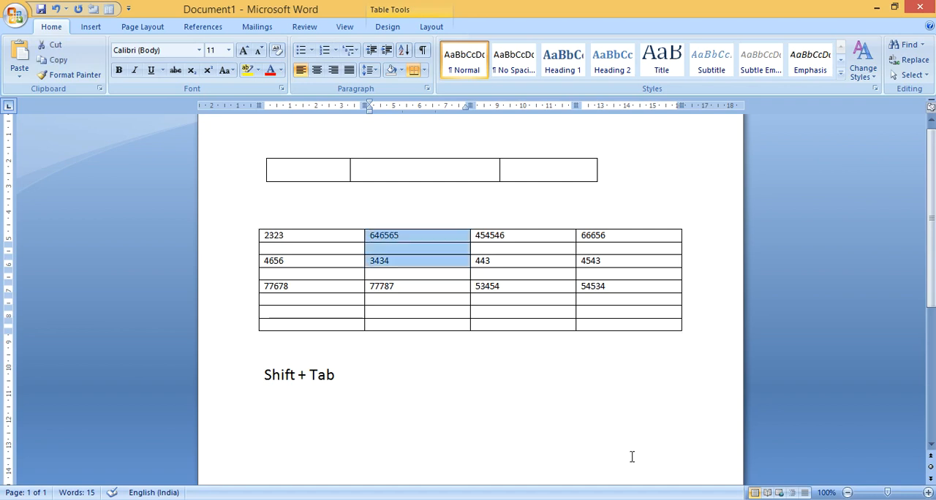
key("shift+Down")
key("shift+Down")
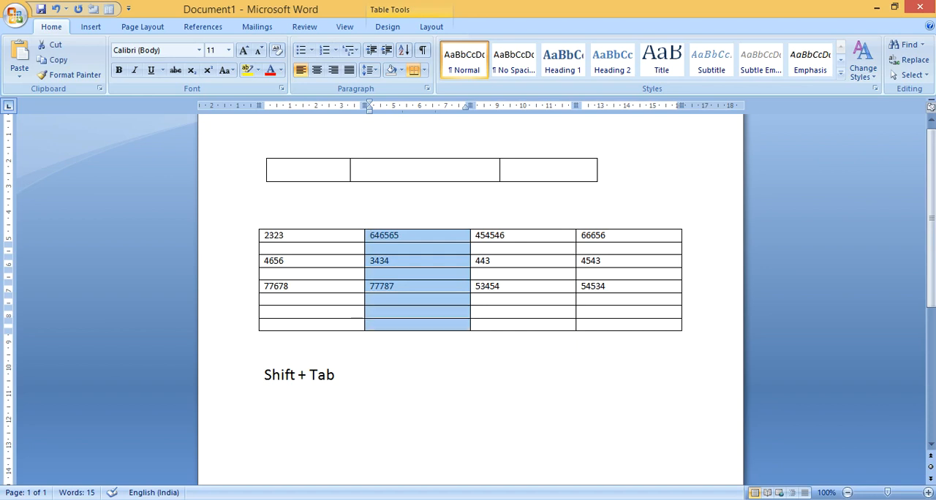
right_click(407, 266)
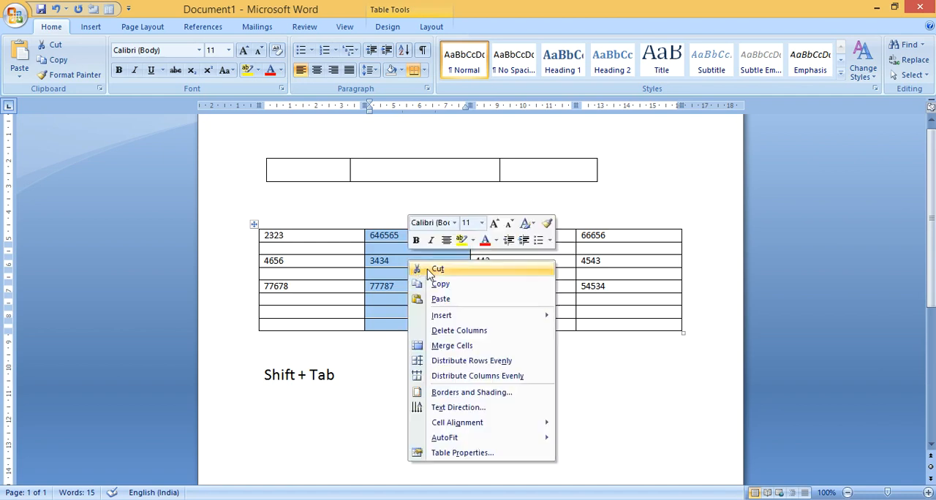
left_click(459, 331)
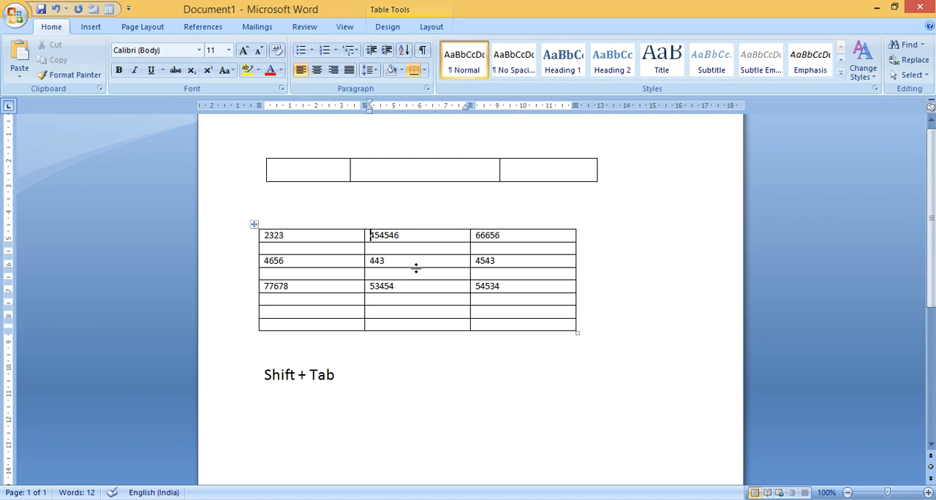
Select the empty fourth row of the lower table, extending the selection forward from its first cell
left_click(272, 273)
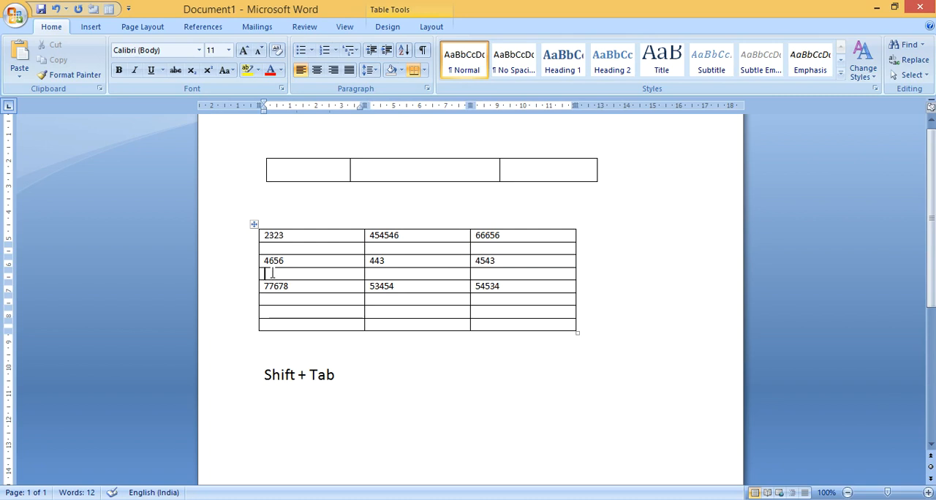
double_click(272, 273)
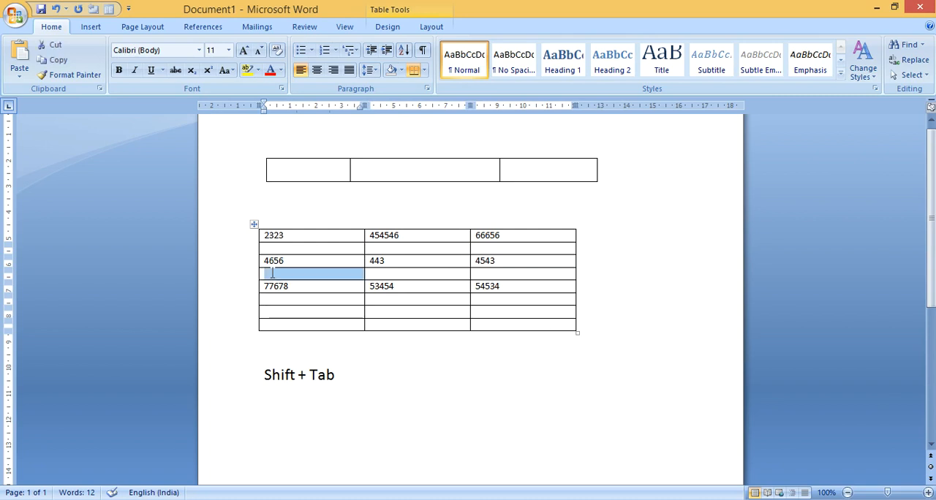
key("shift+Right")
key("shift+Right")
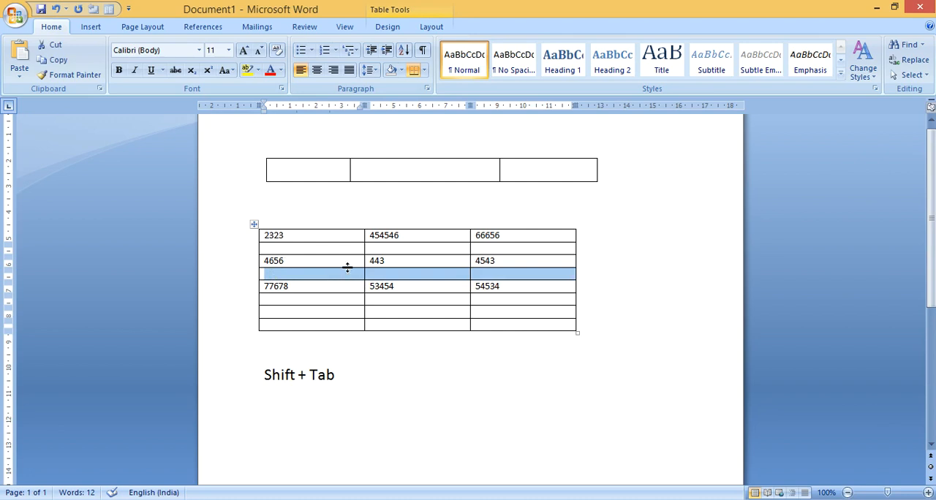
left_click(293, 273)
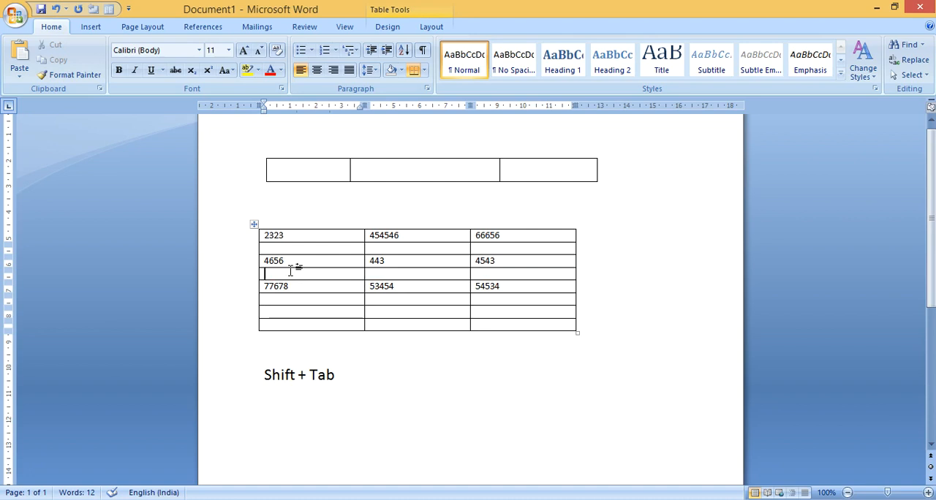
key("shift+Right")
key("shift+Right")
key("shift+Right")
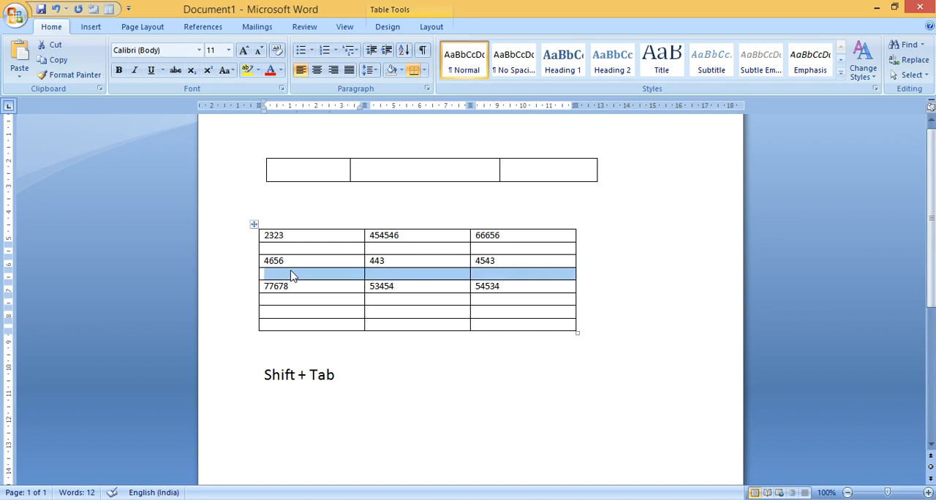
Delete the empty fourth row of the lower table with the Delete entire row option
left_click(521, 275)
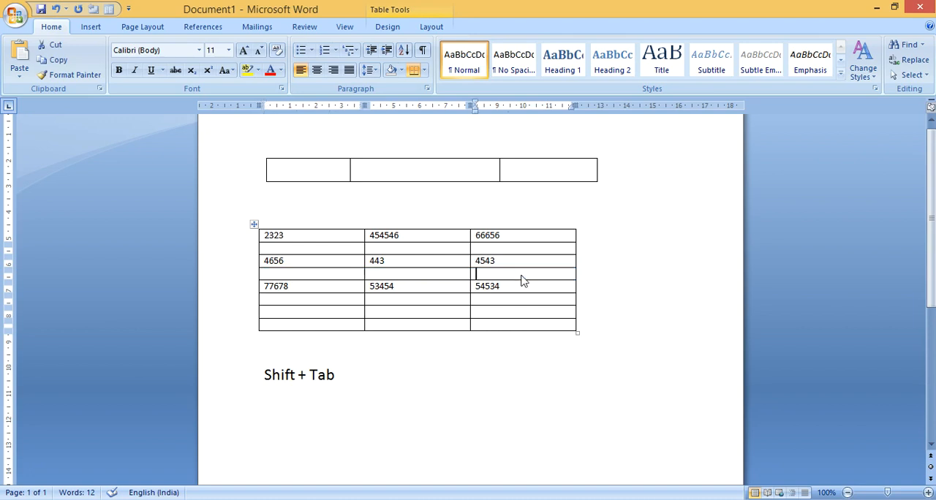
key("shift+Left")
key("shift+Left")
key("shift+Left")
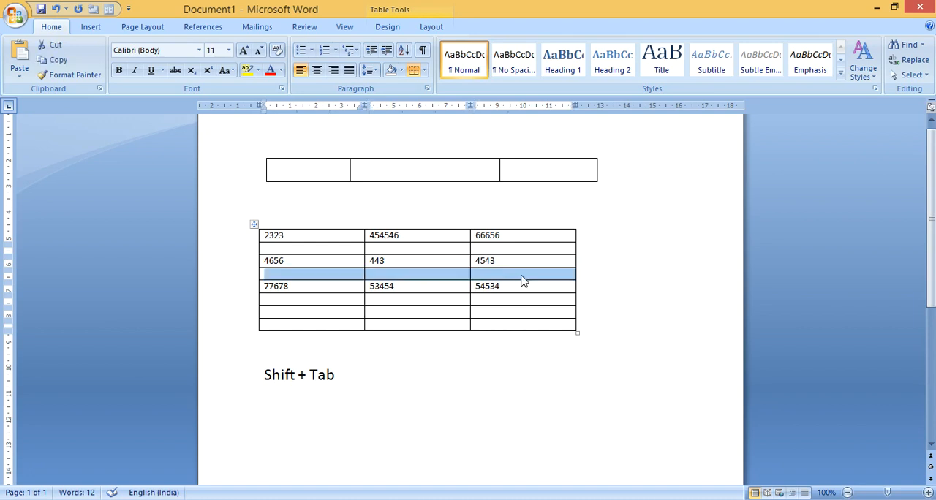
right_click(441, 277)
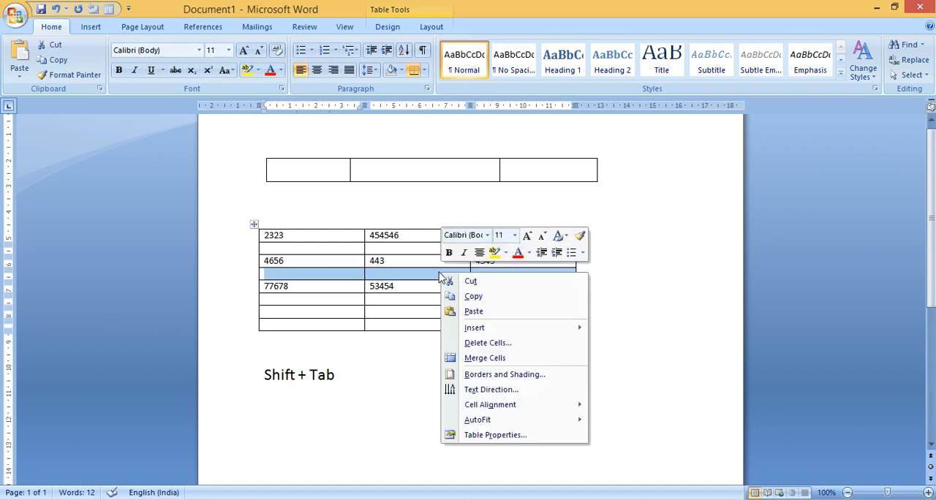
left_click(501, 343)
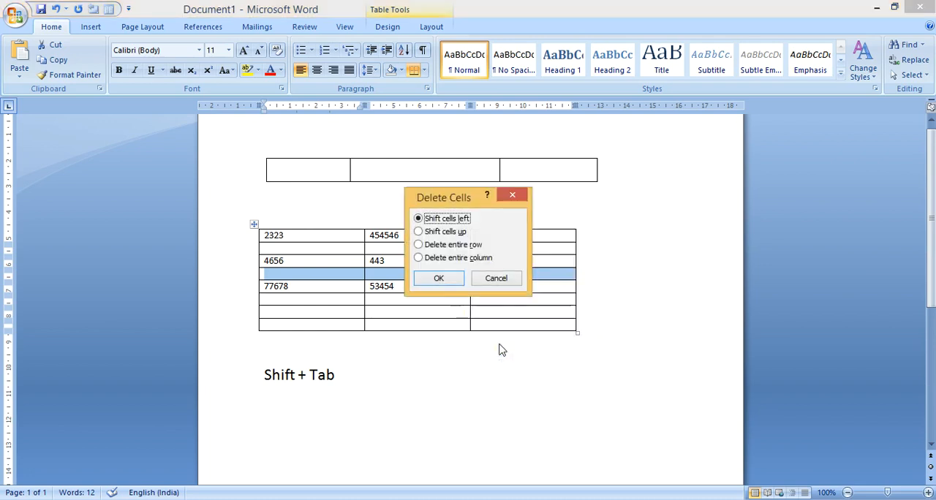
left_click(462, 246)
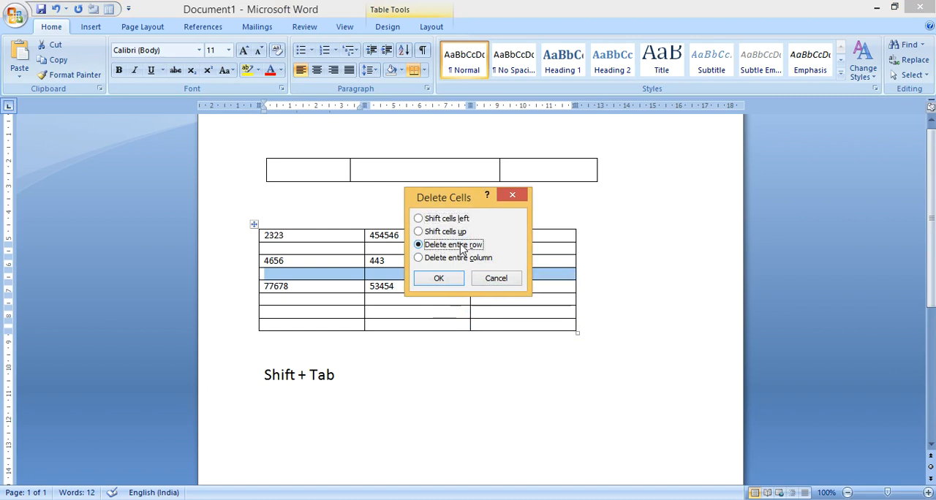
left_click(439, 279)
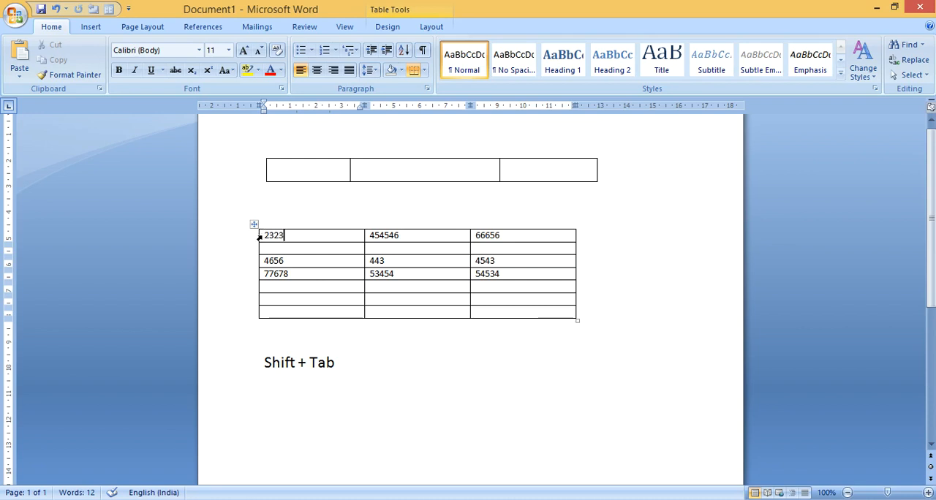
Select all three cells in the first row of the lower table
left_click(259, 238)
left_click(277, 242)
key("shift+Right")
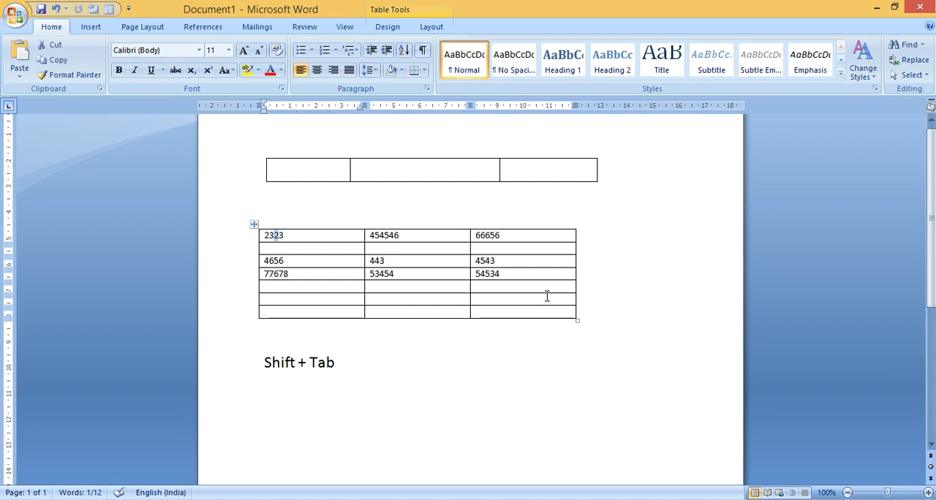
left_click(264, 235)
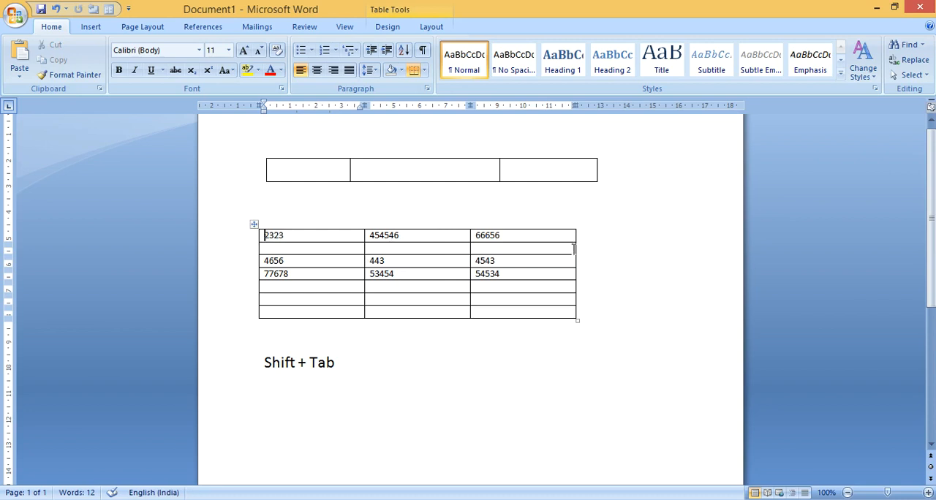
key("shift+Right")
key("shift+Right")
key("shift+Right")
key("shift+Right")
left_click(574, 254, "shift")
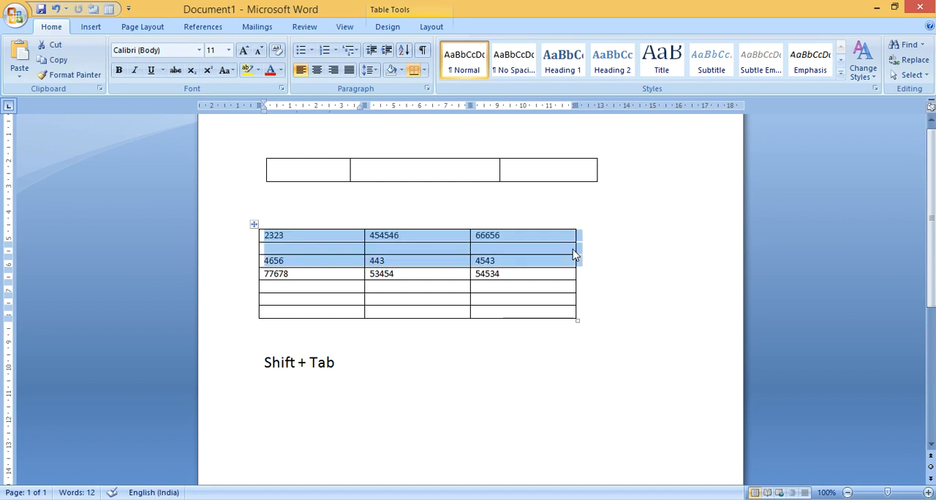
key("shift+Up")
key("shift+Up")
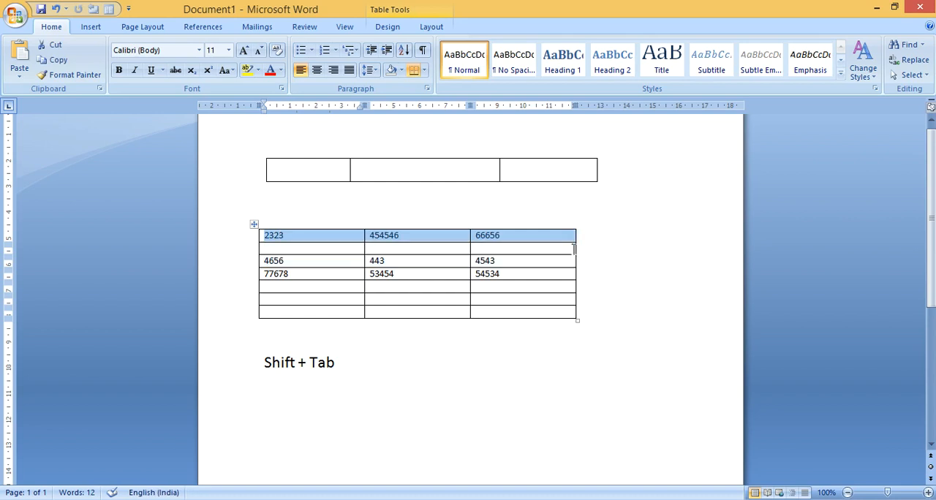
key("shift+Left")
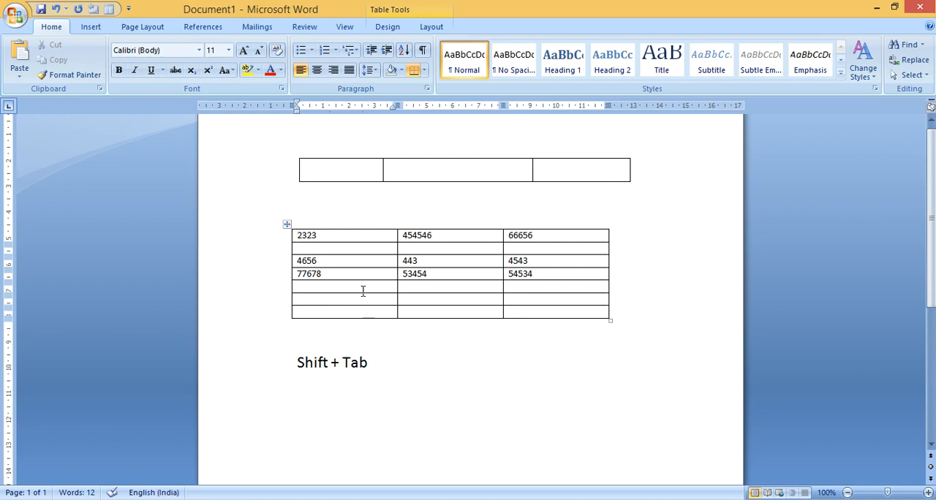
Merge the first two cells in the first row of the lower table
key("shift+Right")
key("shift+Right")
key("shift+Right")
key("shift+Right")
key("shift+Right")
key("shift+Right")
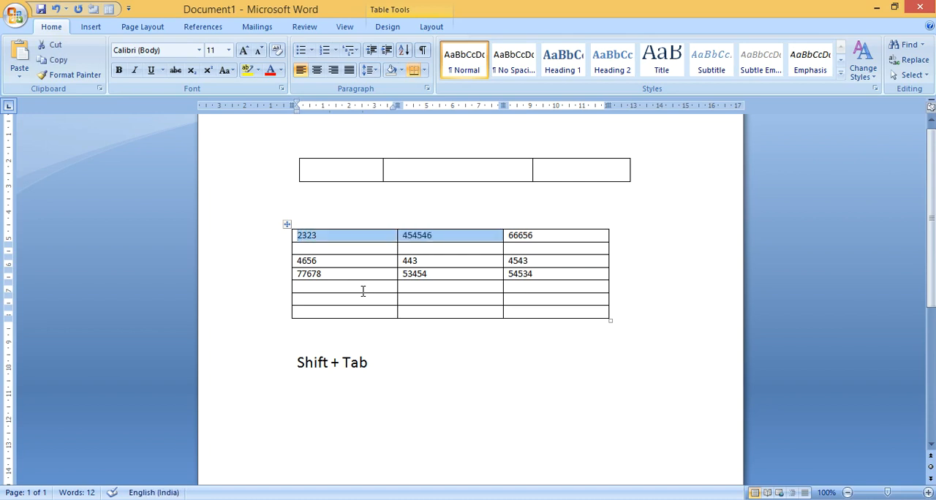
key("alt")
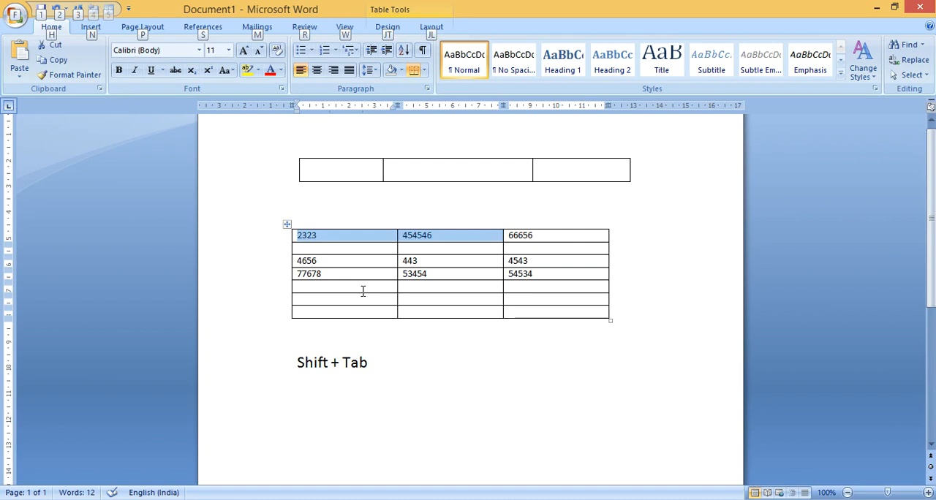
key("a")
key("m")
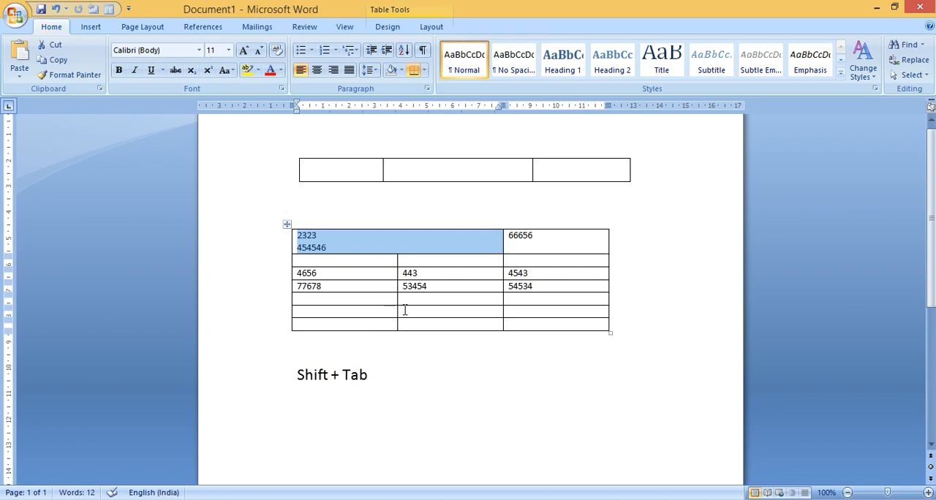
Replace the "Shift + Tab" line below the lower table with "Alt + A +M" and select that line
left_click(397, 239)
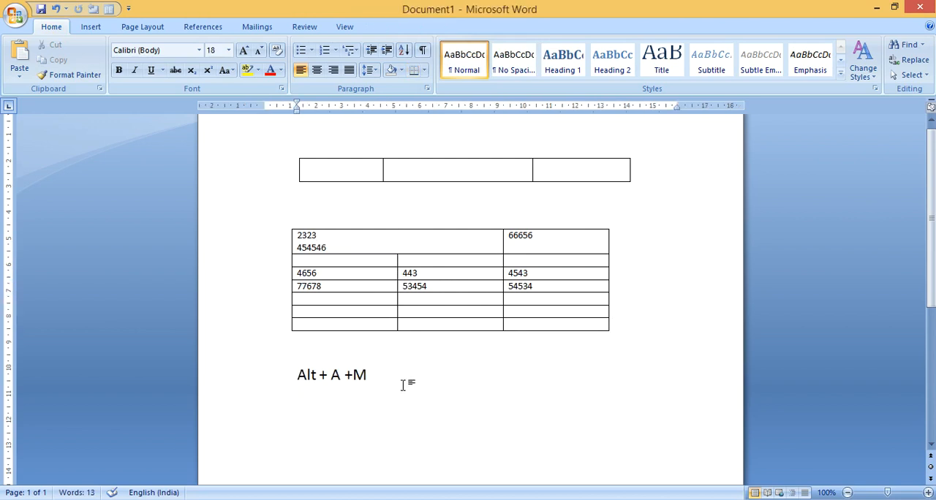
left_click_drag(402, 378, 282, 366)
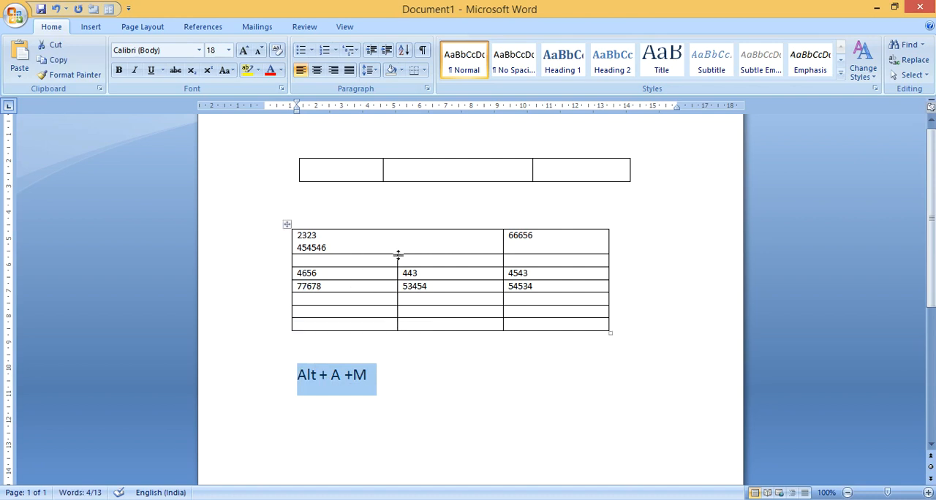
Replace the numbers in the lower table's merged first-row cell with "Gdhsgdha hdjshdjak" and add an empty line below the text
key("super+c")
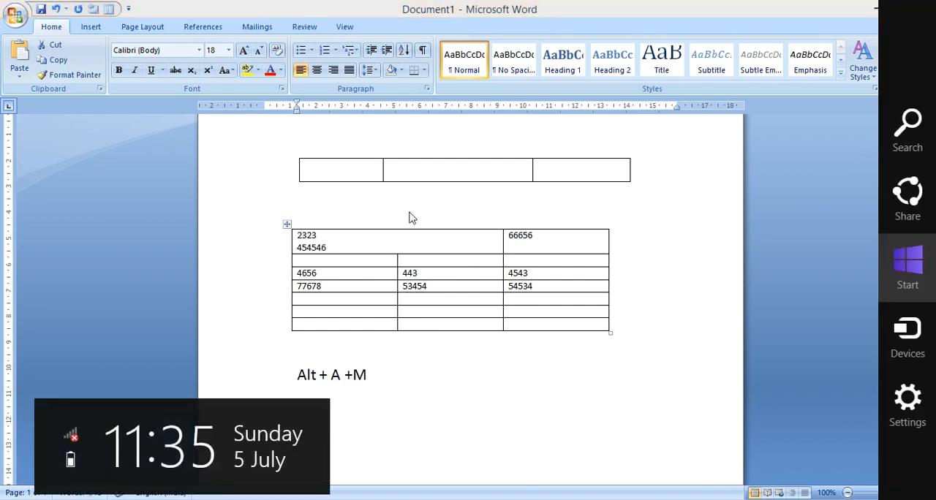
left_click(404, 245)
left_click(370, 234)
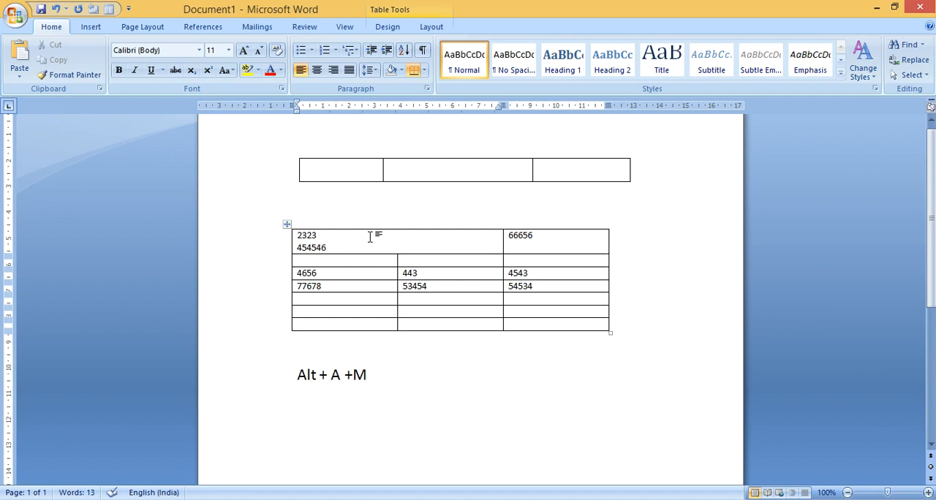
left_click(371, 244)
key("BackSpace")
key("BackSpace")
key("BackSpace")
key("BackSpace")
key("BackSpace")
key("BackSpace")
key("BackSpace")
key("BackSpace")
key("BackSpace")
key("BackSpace")
key("BackSpace")
type("gdhsgdha hdjshdjak")
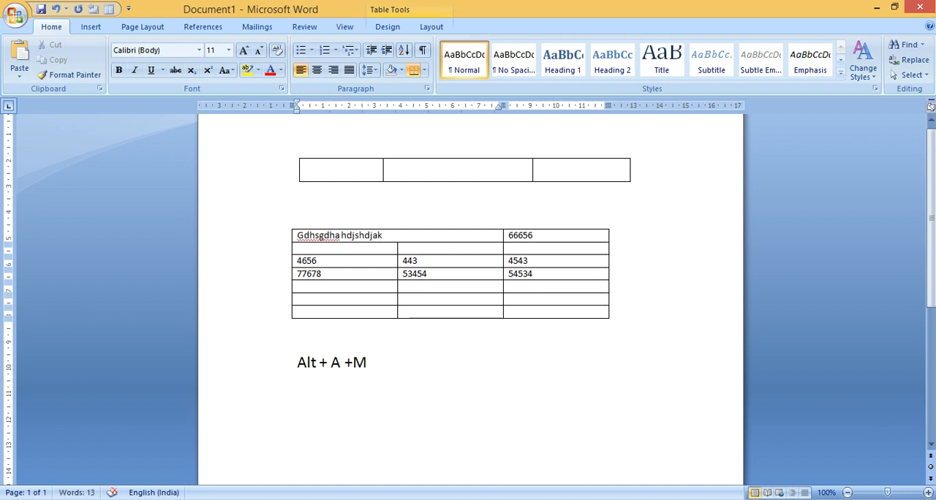
key("Return")
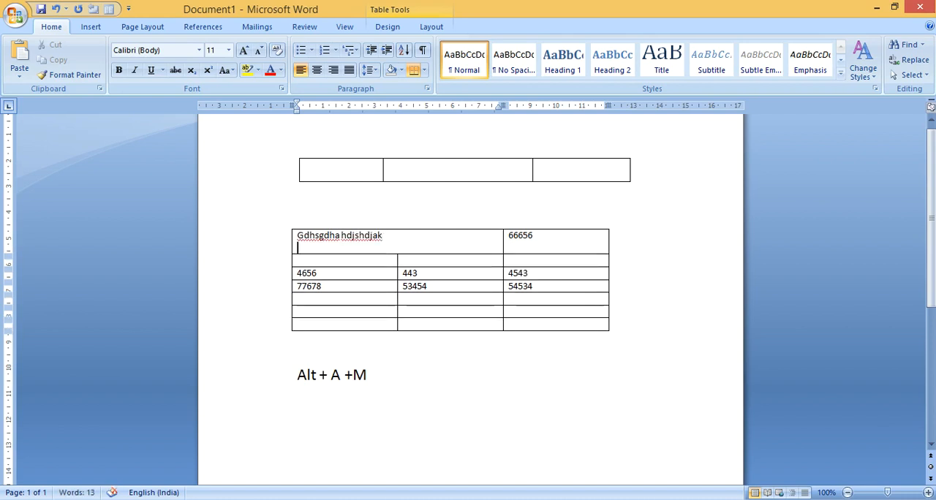
key("Up")
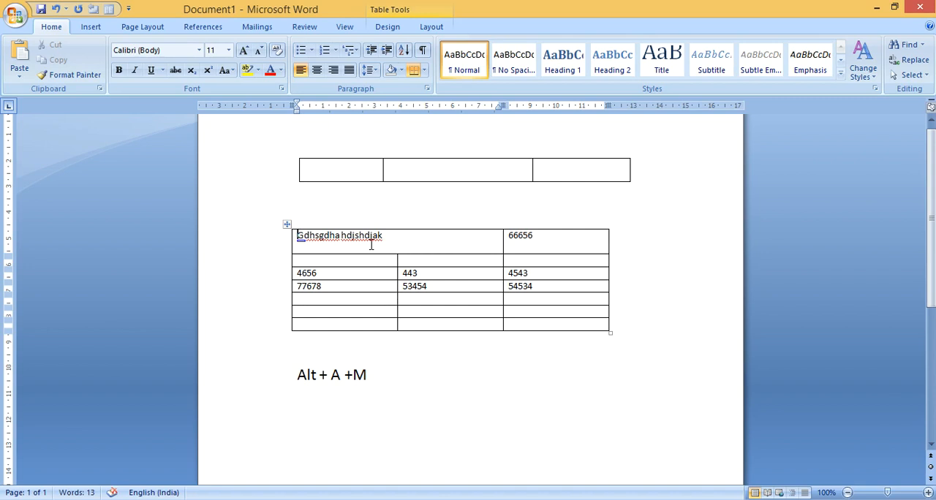
key("Right")
key("Right")
key("Right")
Split the lower table's merged first-row cell by drawing a vertical border in line with the column divider below, and turn Draw Table off
left_click(91, 27)
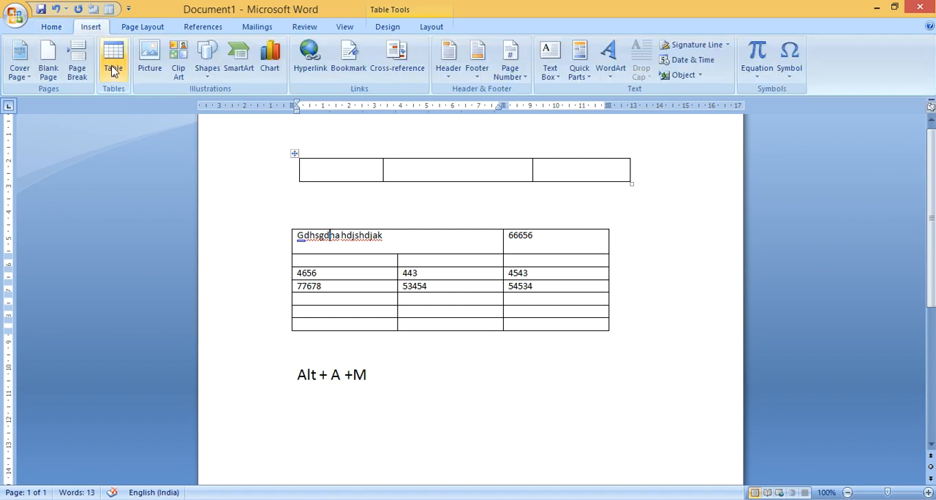
left_click(113, 69)
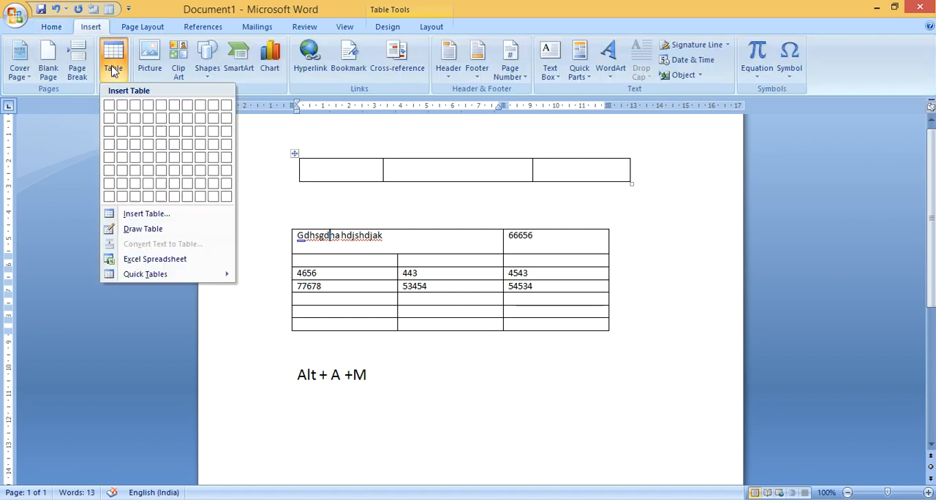
left_click(128, 233)
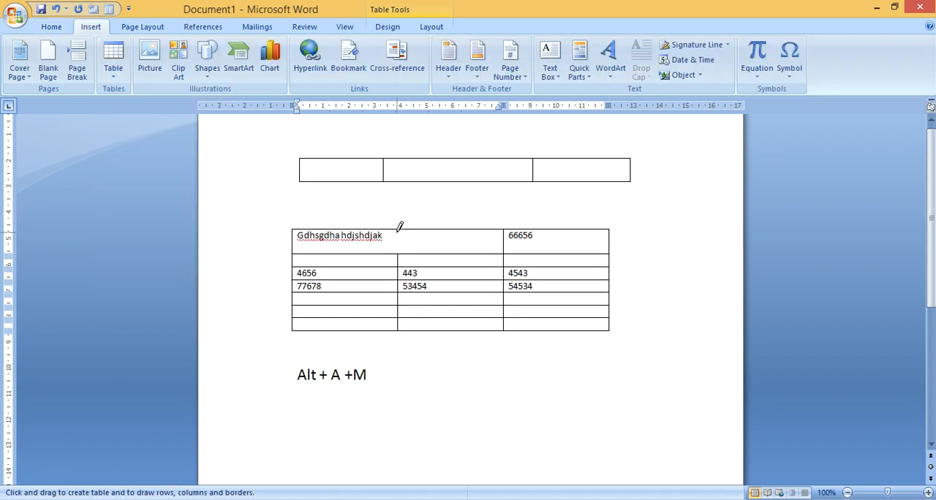
left_click_drag(398, 229, 397, 253)
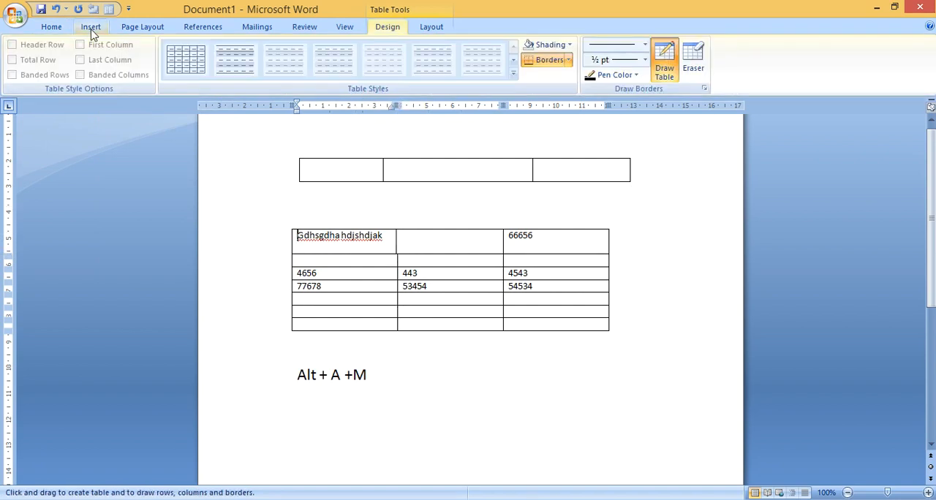
left_click(90, 27)
left_click(112, 69)
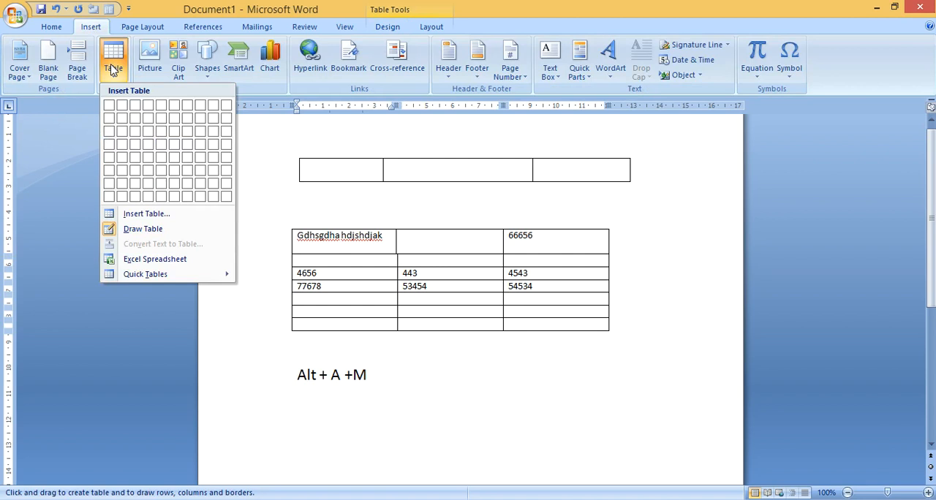
left_click(135, 231)
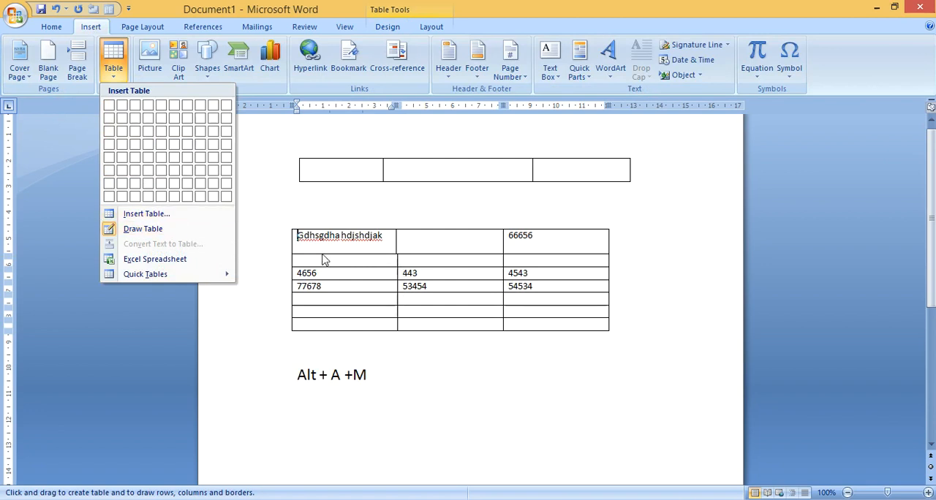
left_click(177, 234)
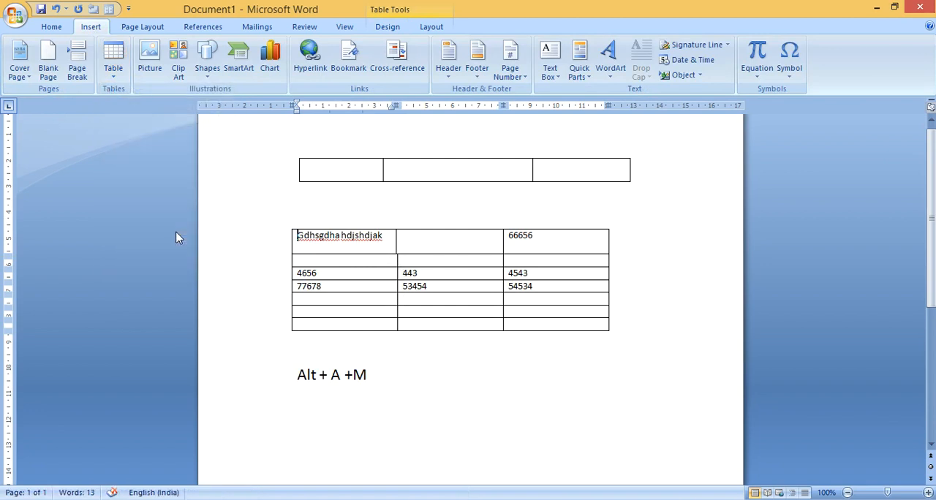
Append "ushdskjd sdsj" to the text in the first cell of the lower table
left_click(383, 234)
type("ushdskjd sdsj")
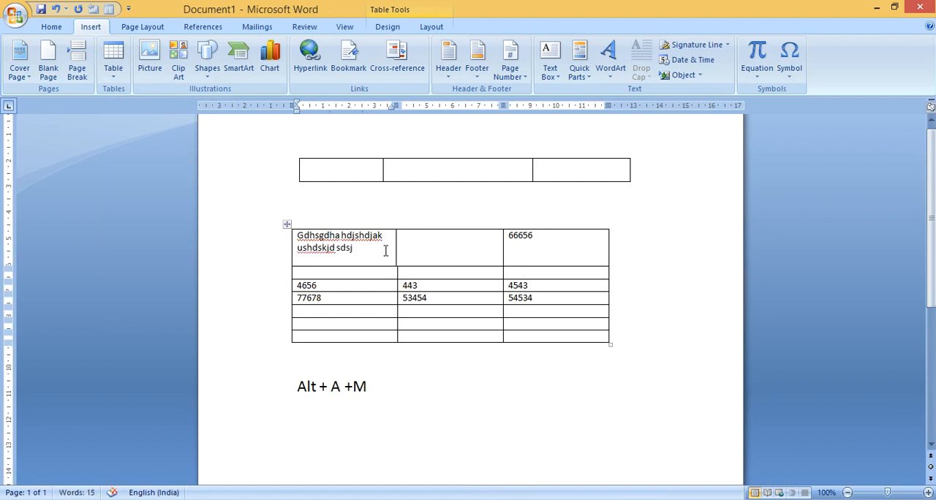
Set the text direction of the lower table's first cell to vertical, reading from bottom to top
left_click_drag(385, 250, 316, 231)
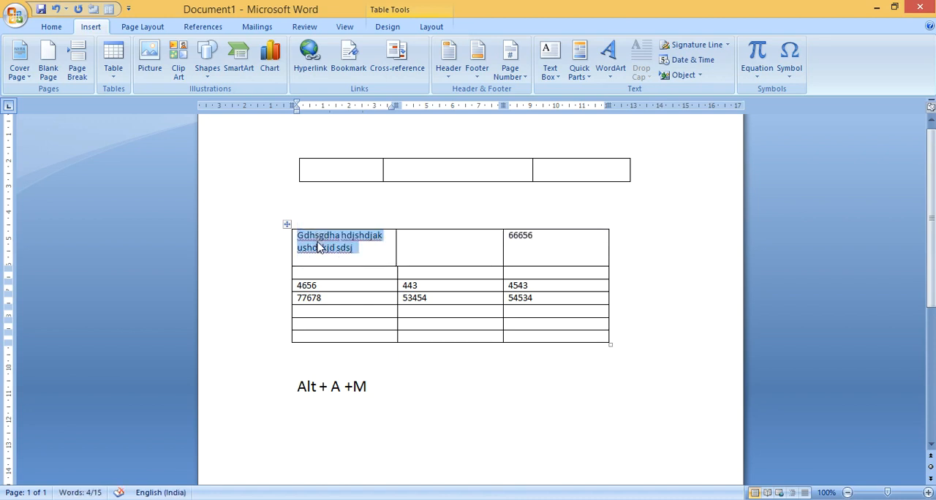
right_click(318, 243)
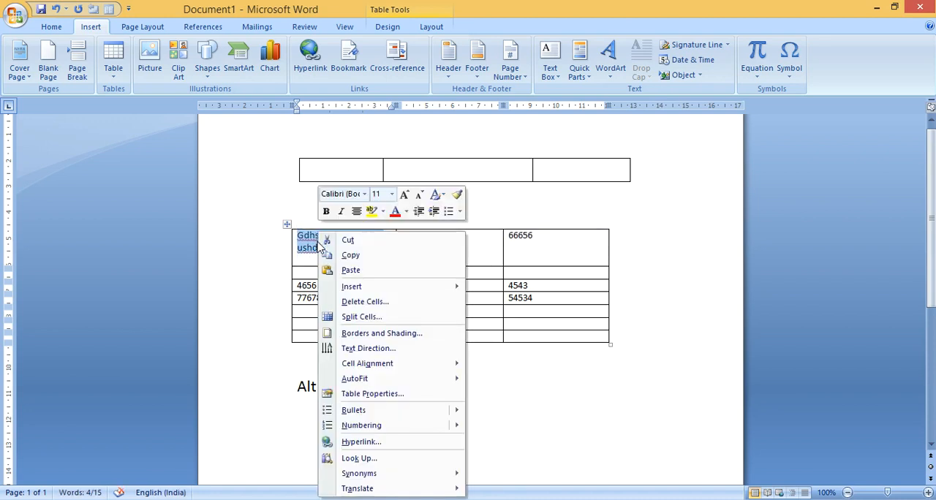
left_click(381, 352)
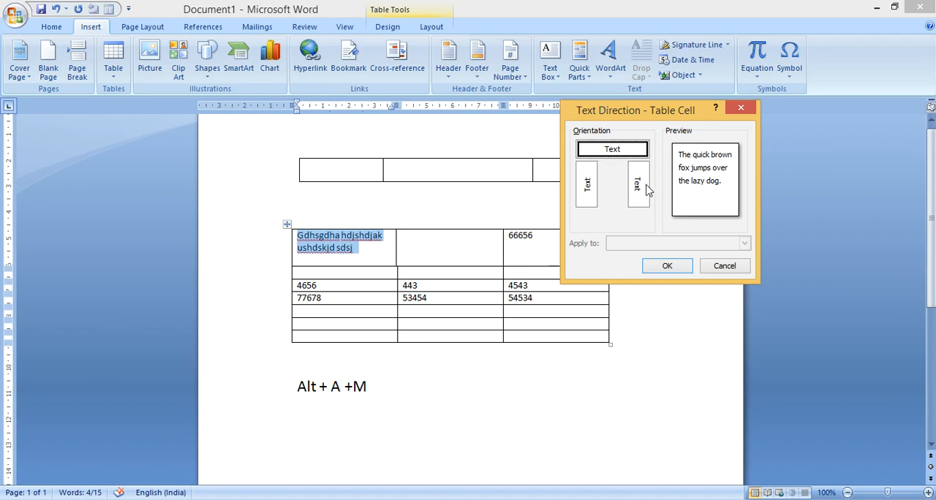
left_click(588, 185)
left_click(661, 265)
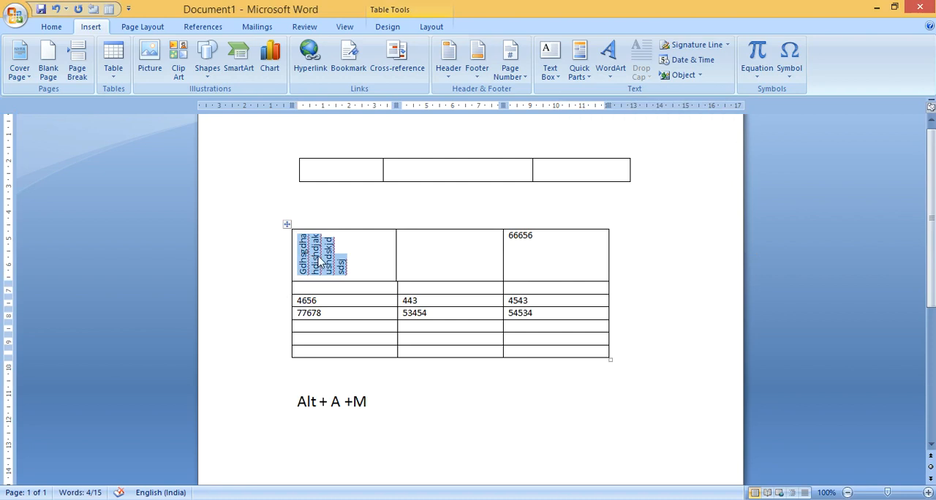
Set the text direction of the lower table's first cell to vertical, reading from top to bottom
right_click(320, 262)
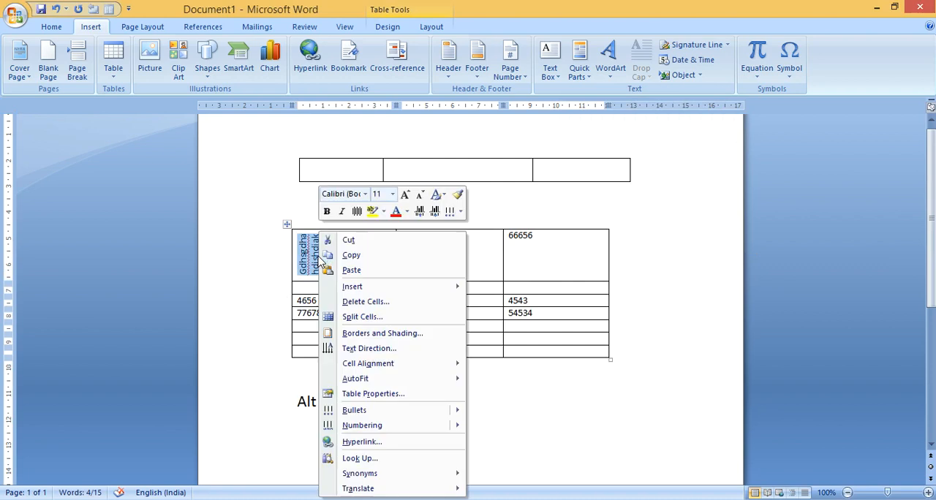
left_click(377, 349)
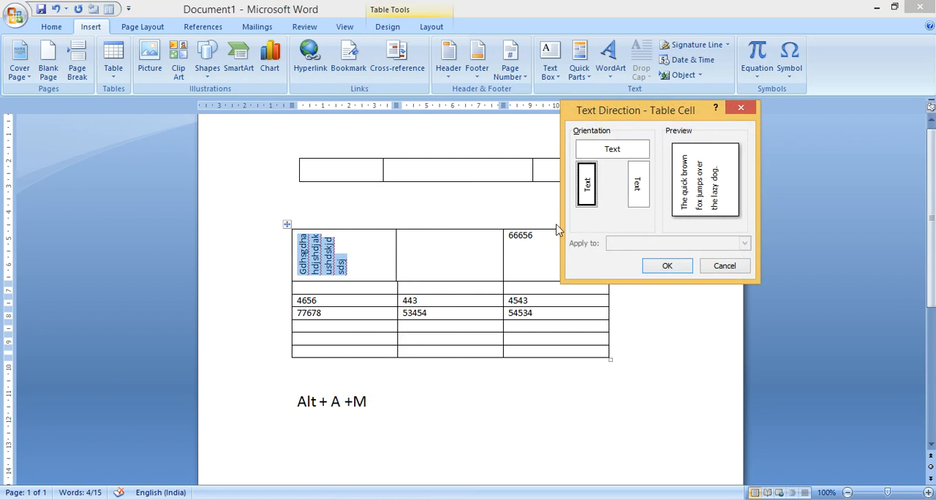
left_click(642, 183)
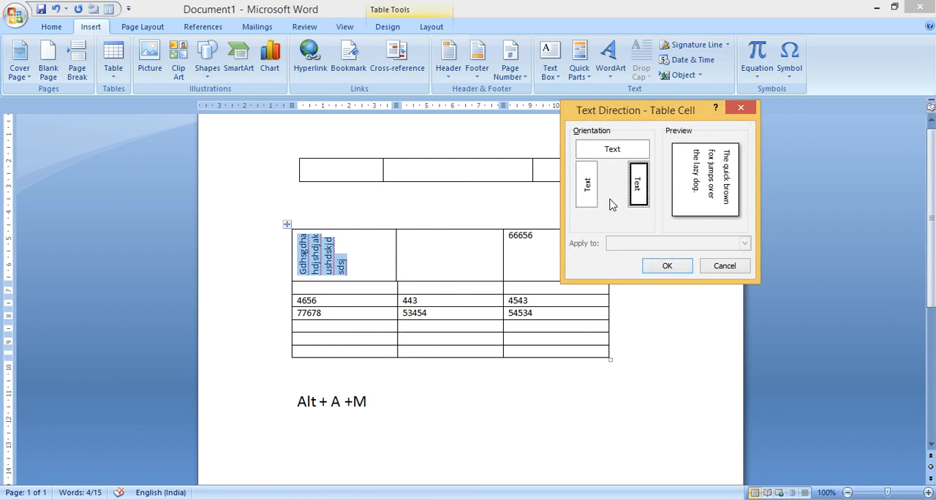
left_click(658, 268)
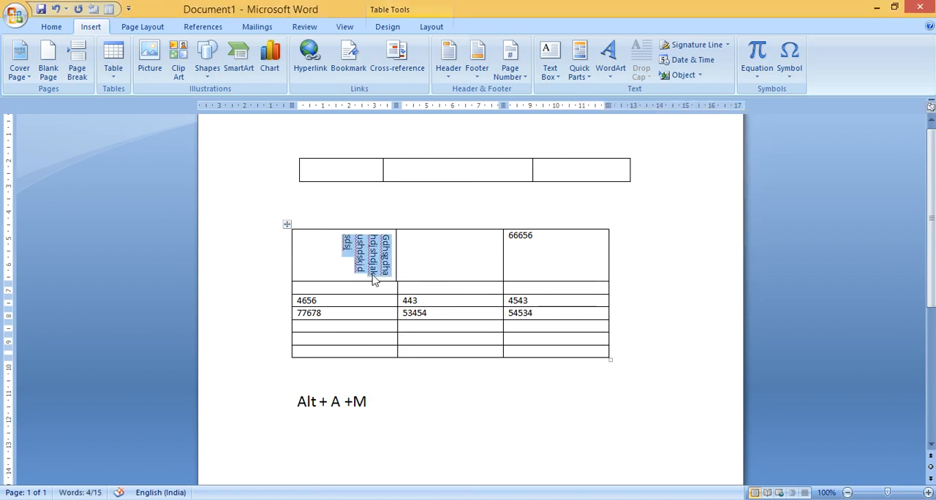
left_click(518, 303)
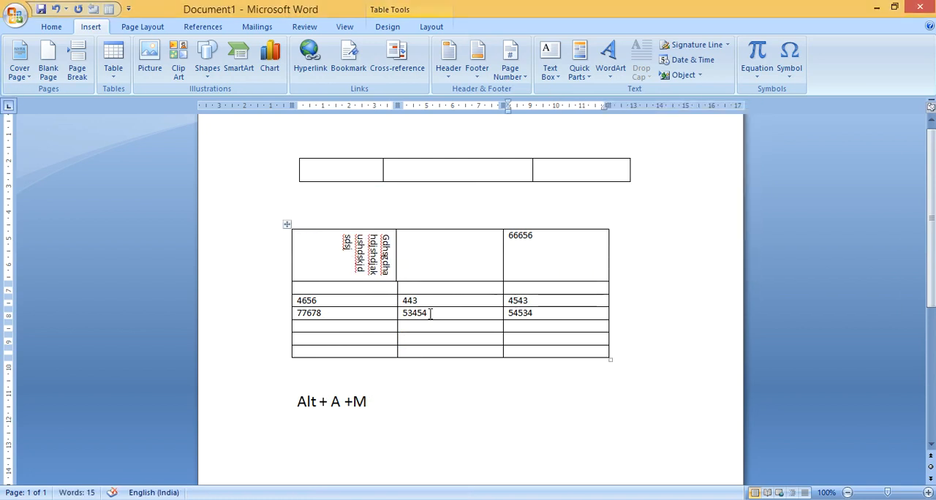
Select the three empty rows at the end of the lower table
left_click(307, 326)
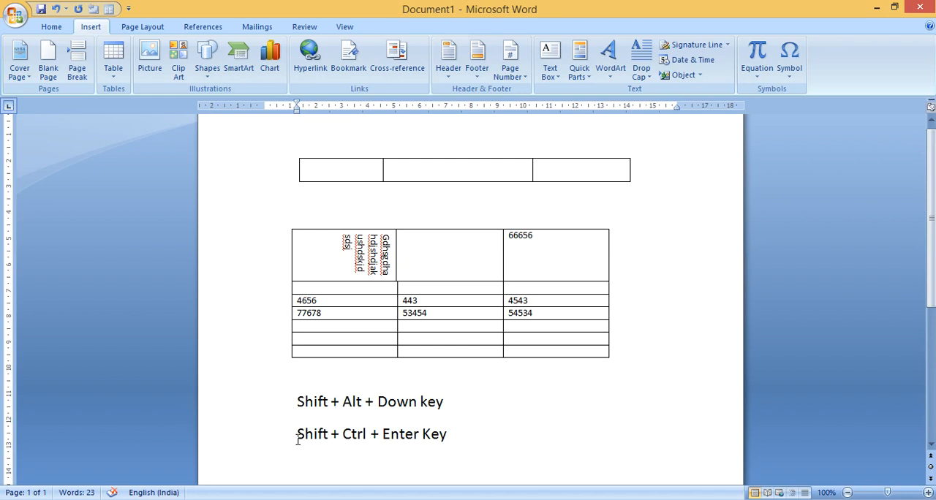
left_click_drag(471, 406, 292, 404)
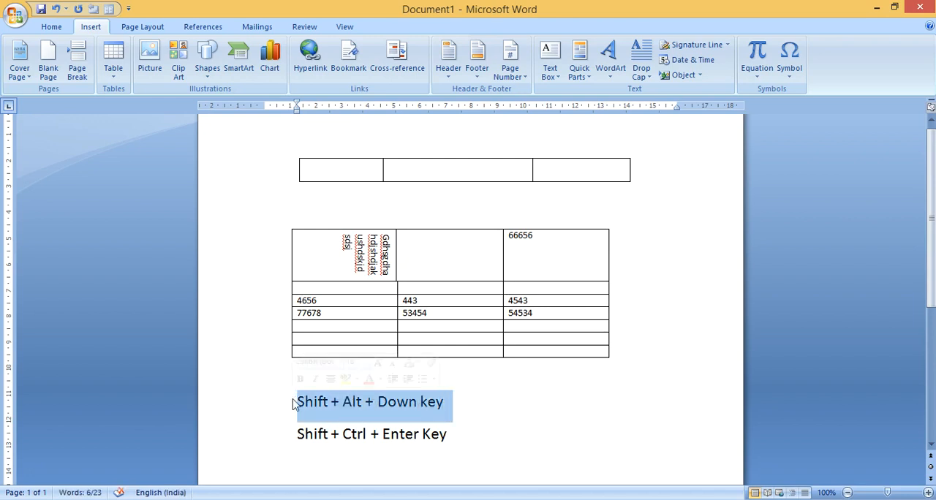
left_click(312, 327)
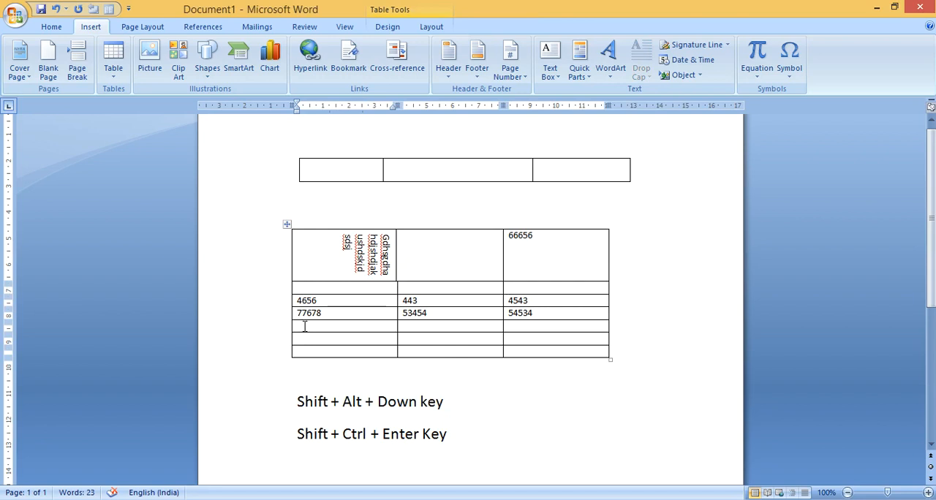
key("shift+Down")
key("shift+Down")
key("shift+Down")
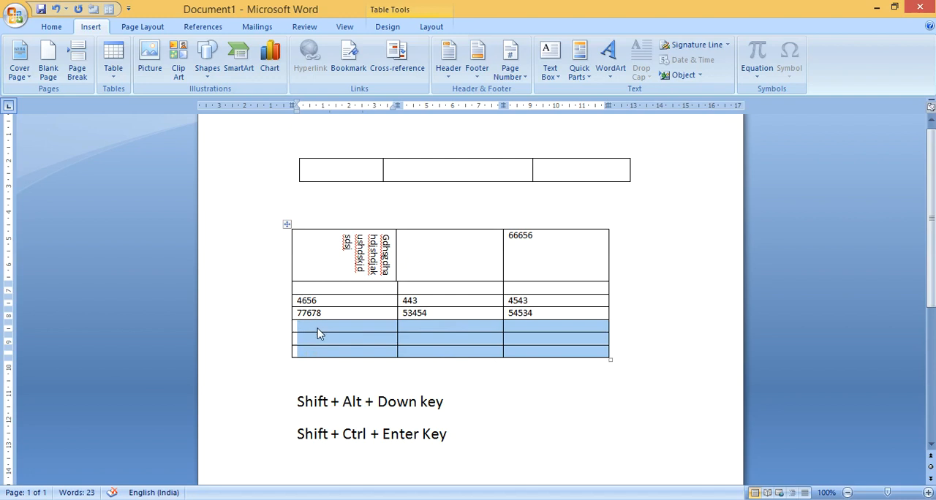
Split the three selected rows off downwards as a separate table and rejoin them to the lower table, three times in all
key("shift+alt+Down")
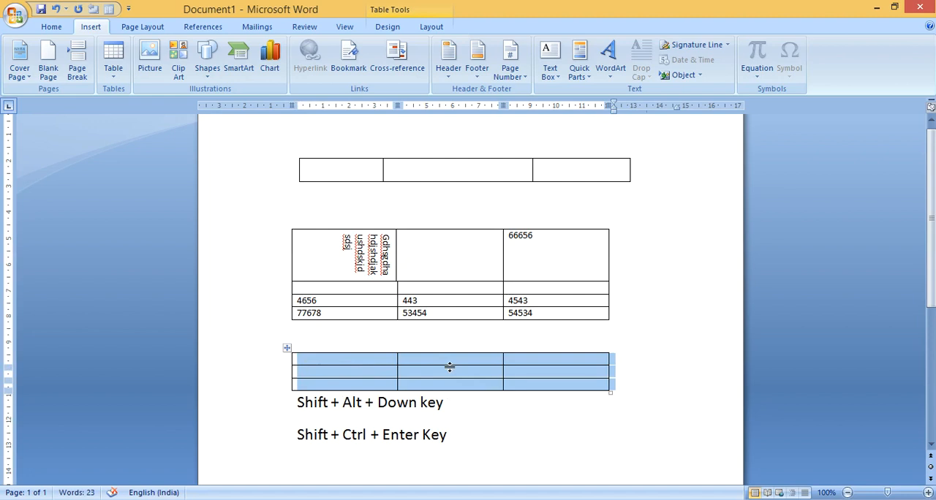
key("shift+alt+Up")
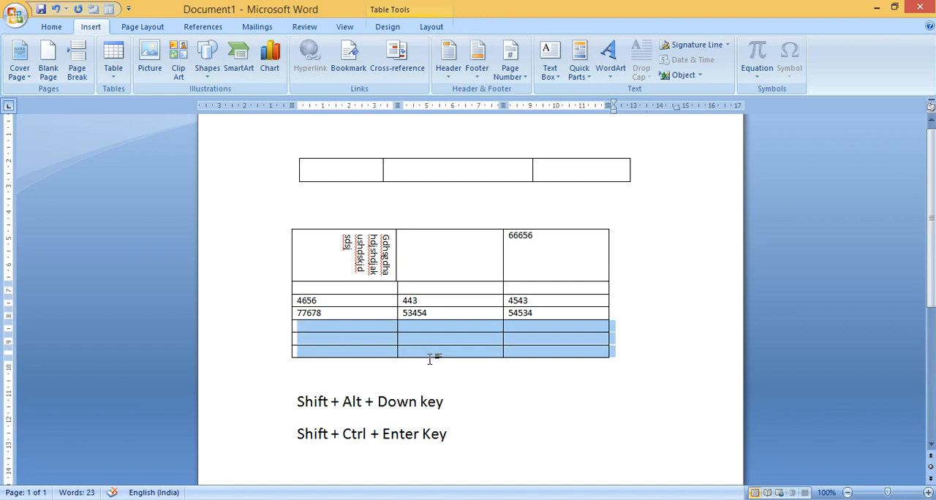
key("shift+alt+Down")
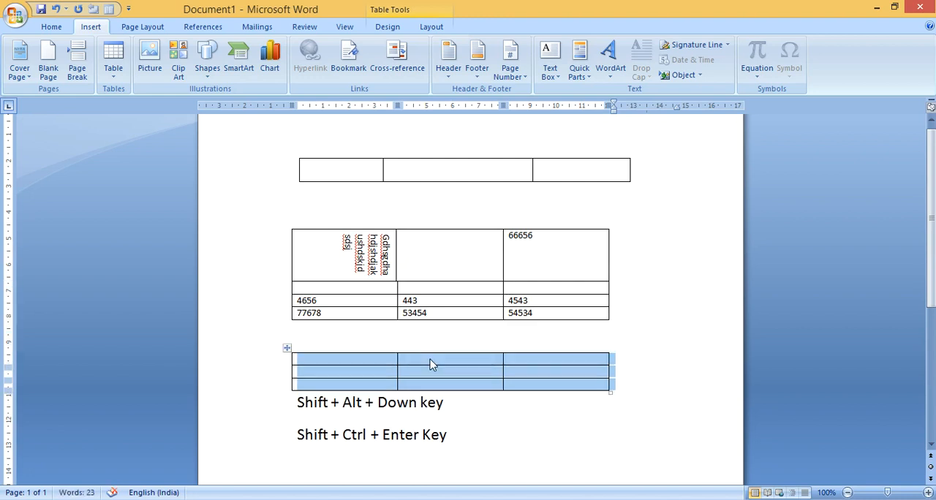
key("shift+alt+Up")
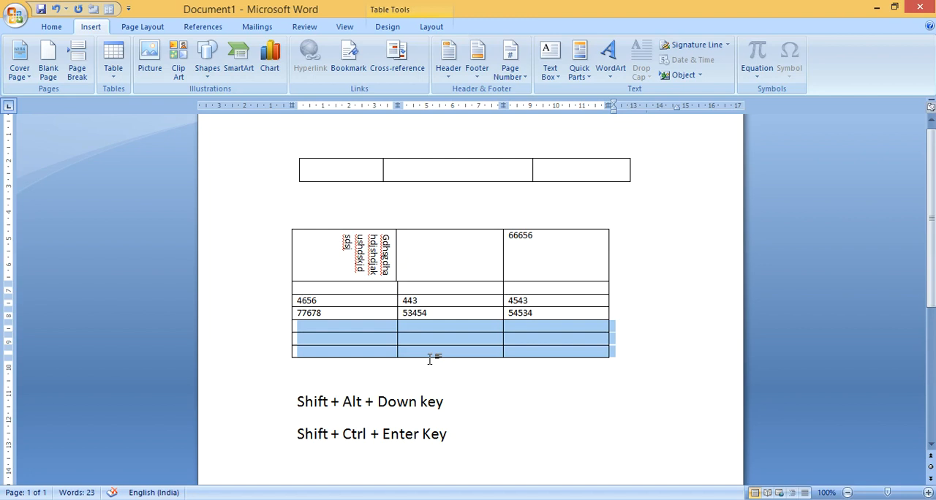
key("shift+alt+Down")
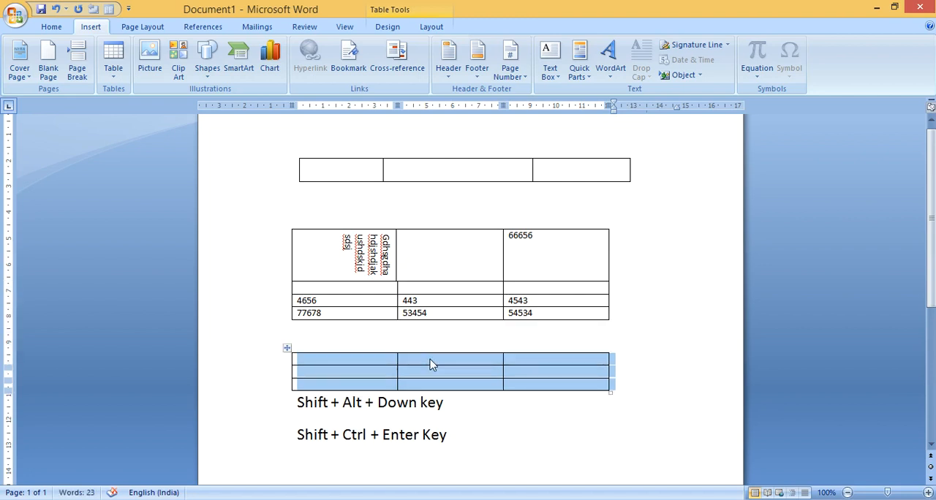
key("shift+alt+Up")
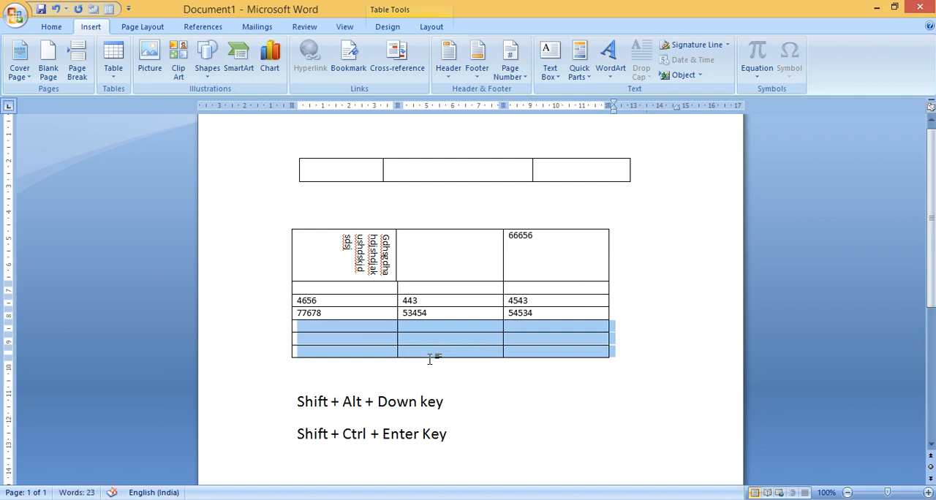
Split the lower table above its first empty row so the three empty rows form a separate table
left_click(430, 359)
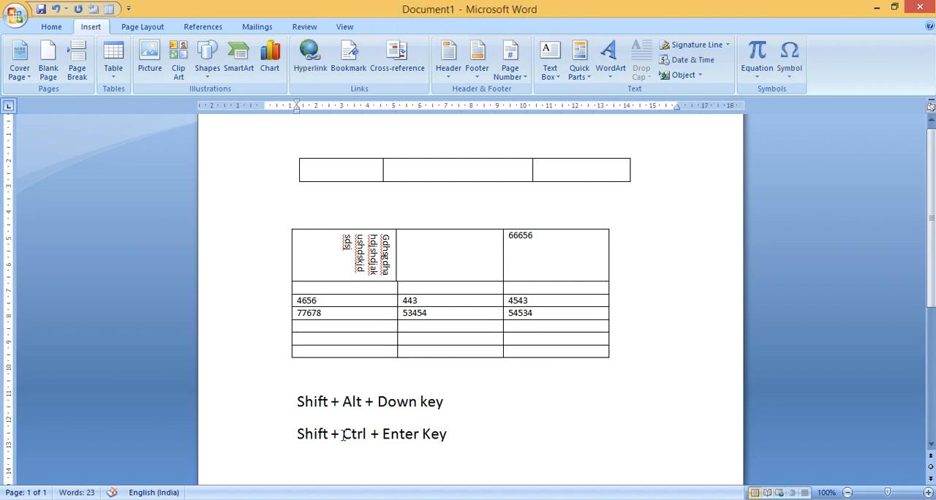
left_click(316, 326)
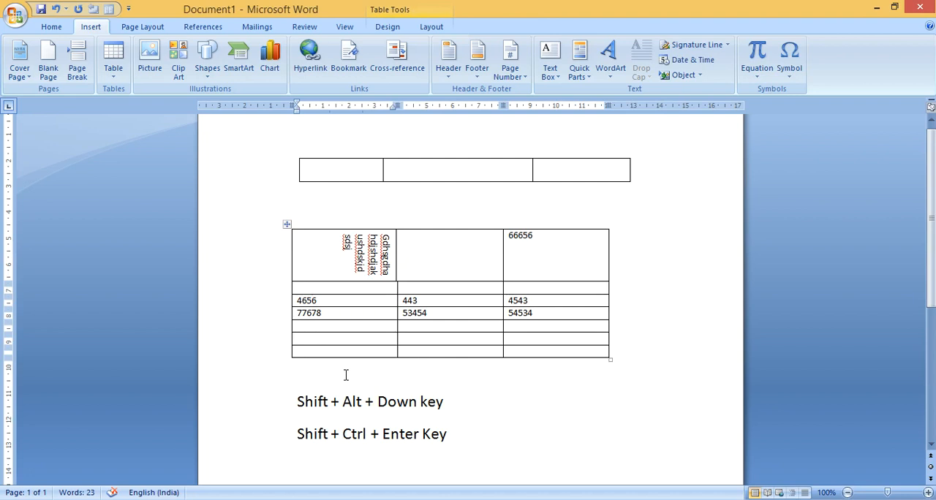
key("ctrl+shift+Return")
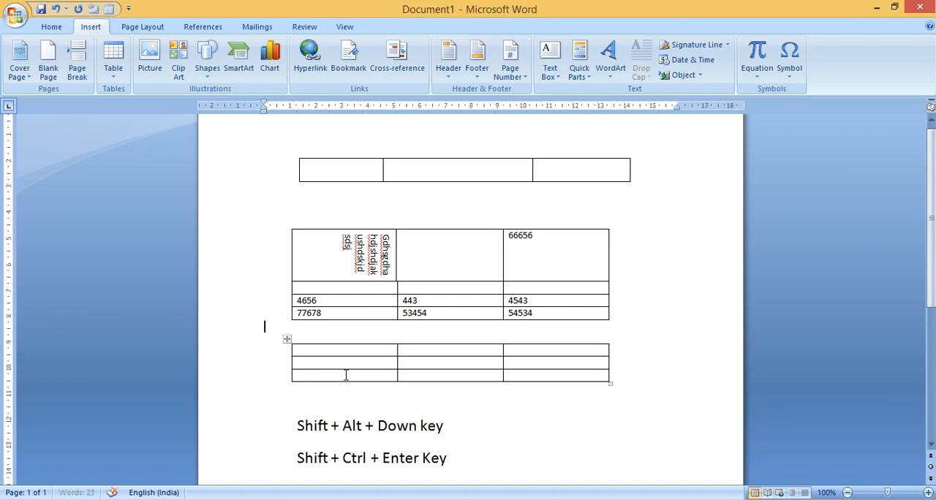
Select all three rows of the split-off table and move them up to rejoin the lower table
left_click(309, 352)
key("shift+Down")
key("shift+Down")
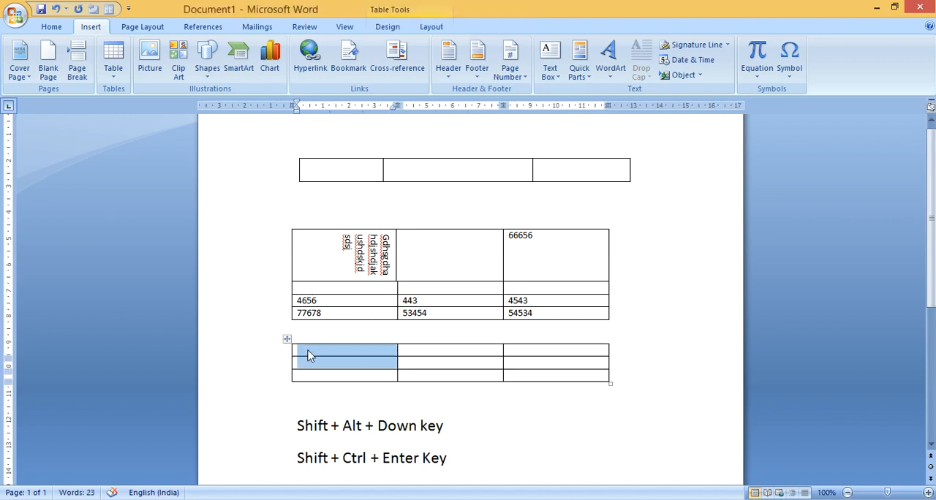
key("shift+Down")
key("shift+Right")
key("shift+Right")
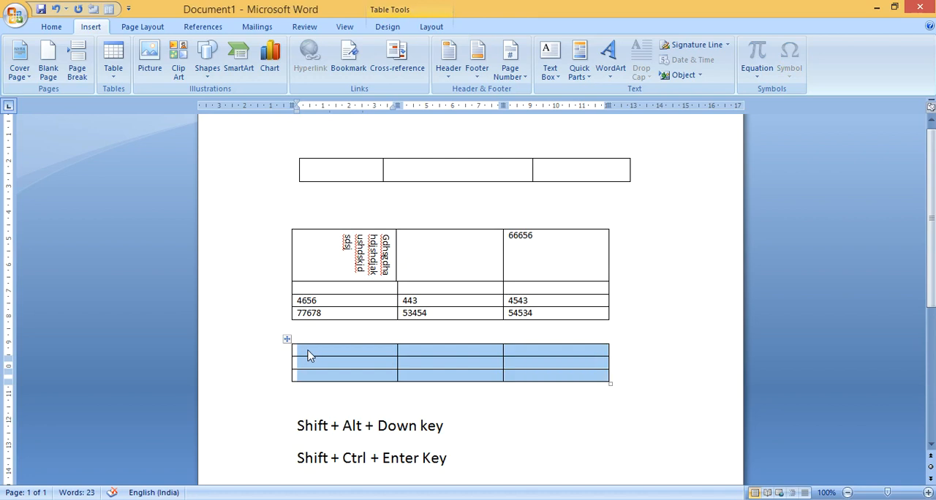
key("shift+alt+Up")
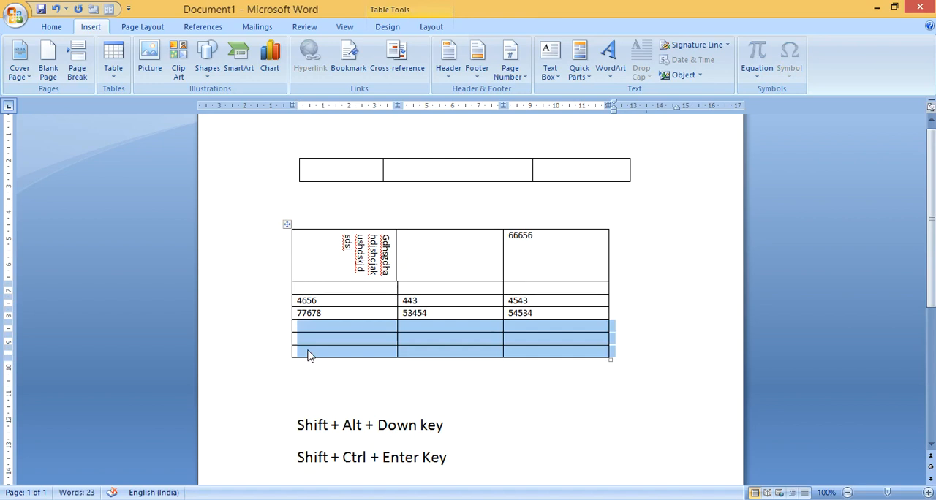
left_click(308, 353)
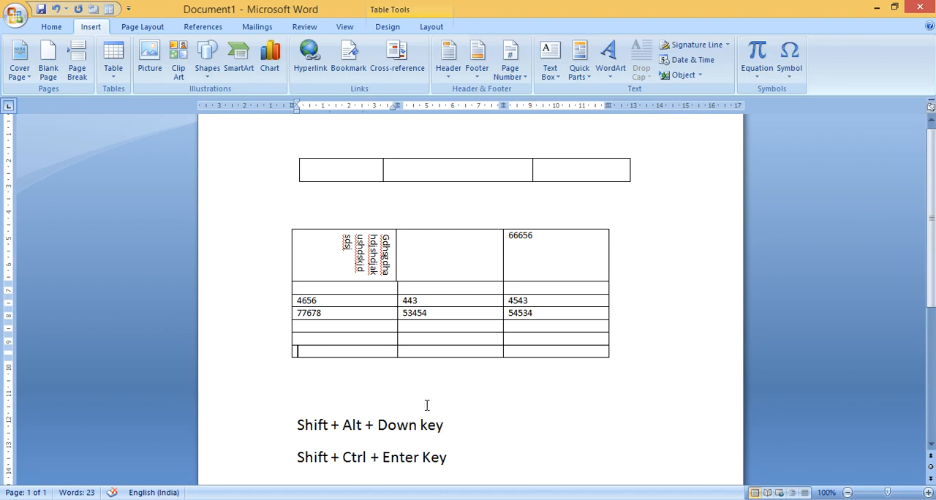
Split the middle cell in the first row of the second table into 6 columns and 3 rows
scroll(344, 417, "down", 1)
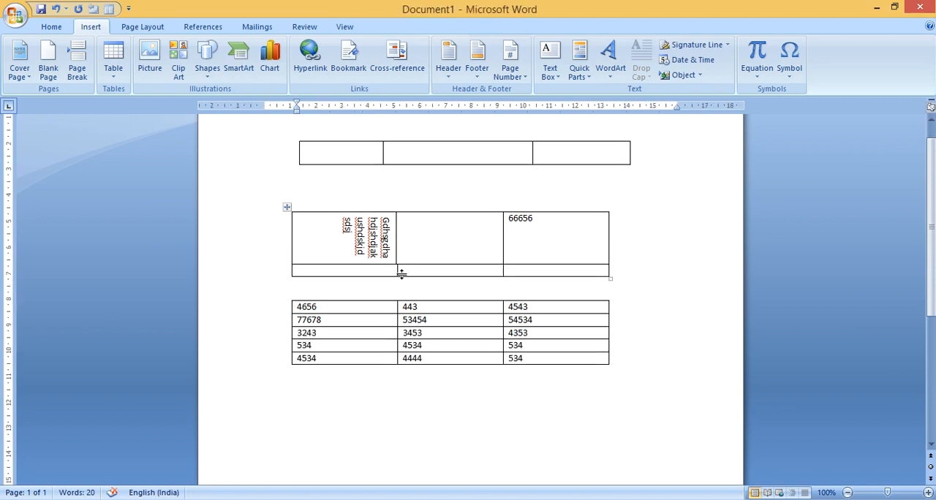
left_click(419, 248)
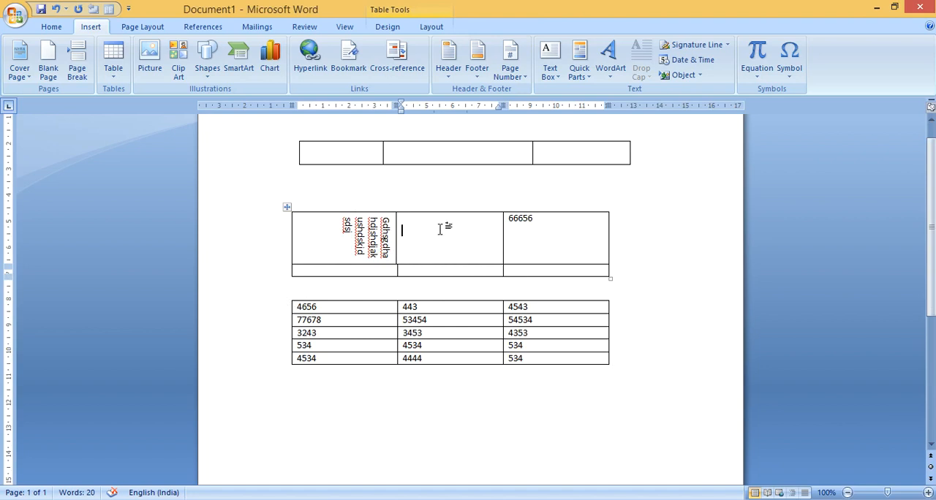
right_click(439, 228)
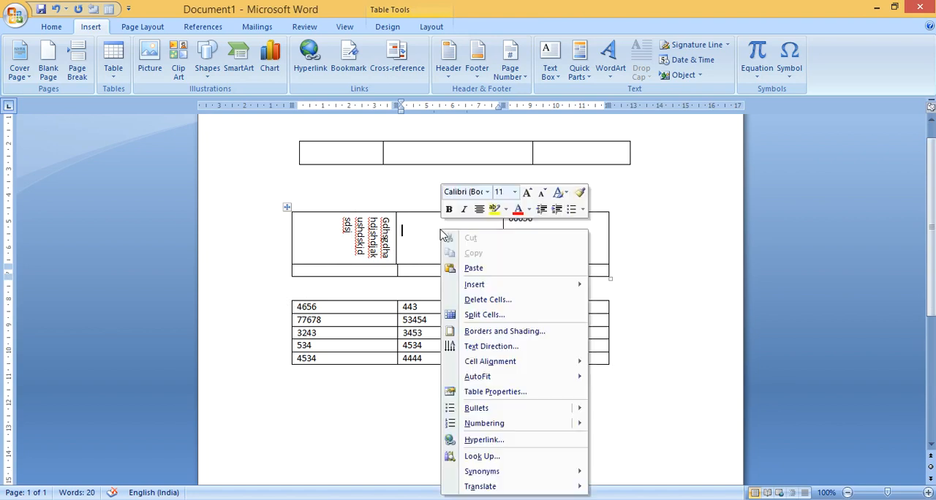
left_click(497, 316)
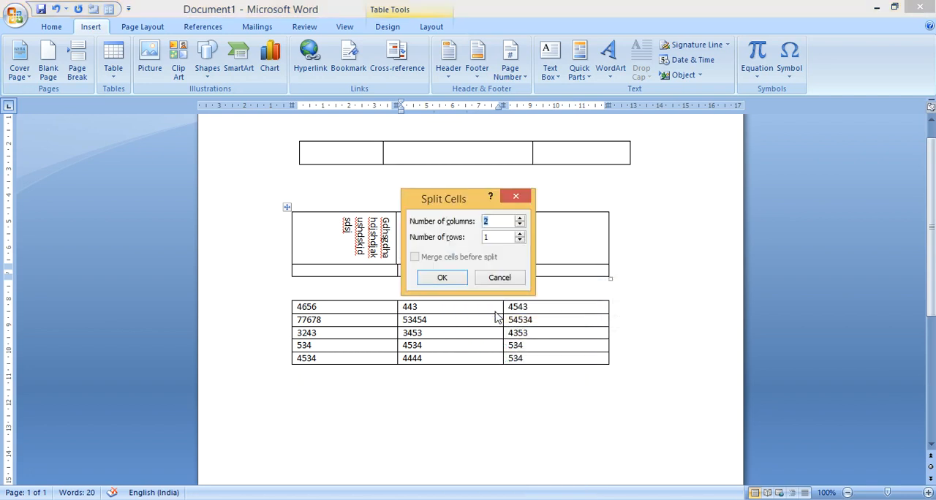
left_click_drag(421, 201, 542, 149)
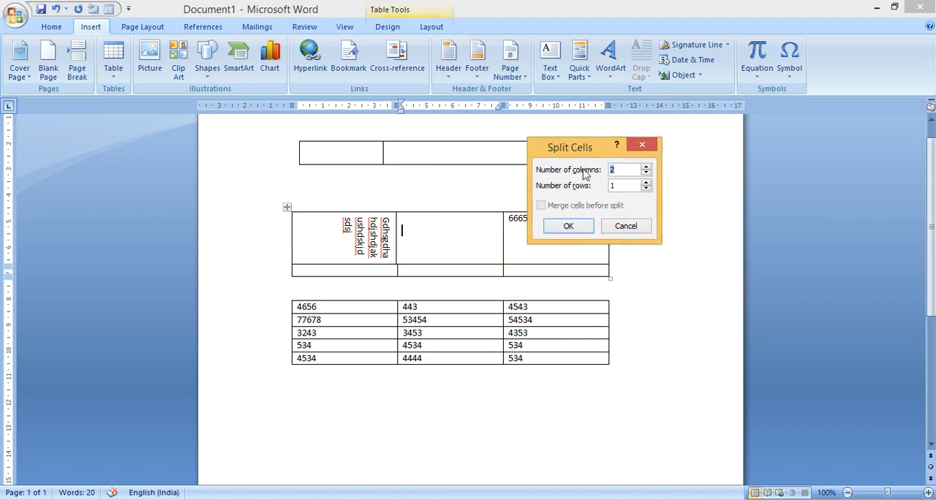
left_click(633, 169)
key("BackSpace")
type("6")
key("BackSpace")
type("3")
left_click(583, 226)
left_click(474, 237)
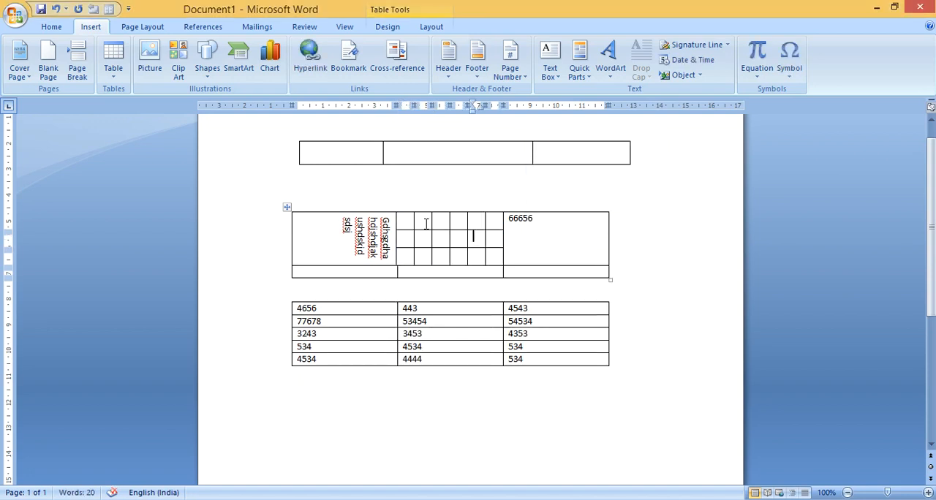
Step through the small cells of the split middle cell to examine its columns and rows
left_click(407, 220)
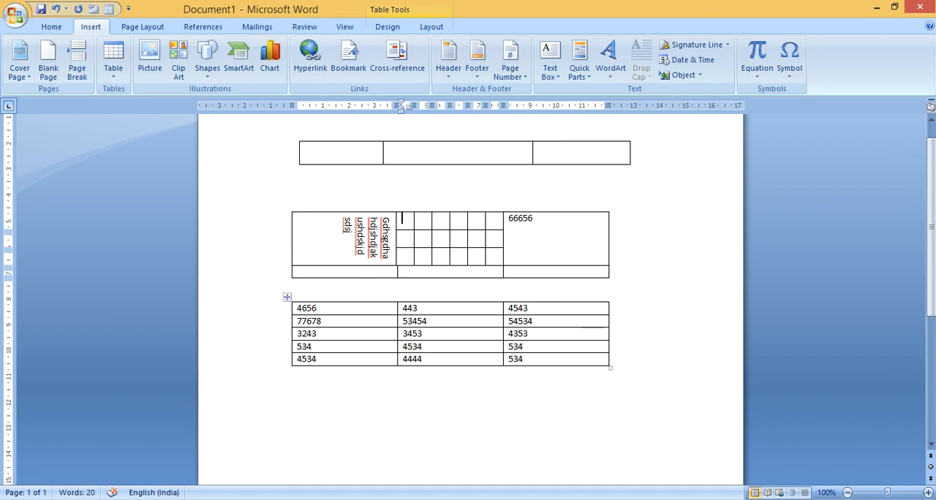
key("Right")
key("Right")
key("Right")
key("Right")
key("Right")
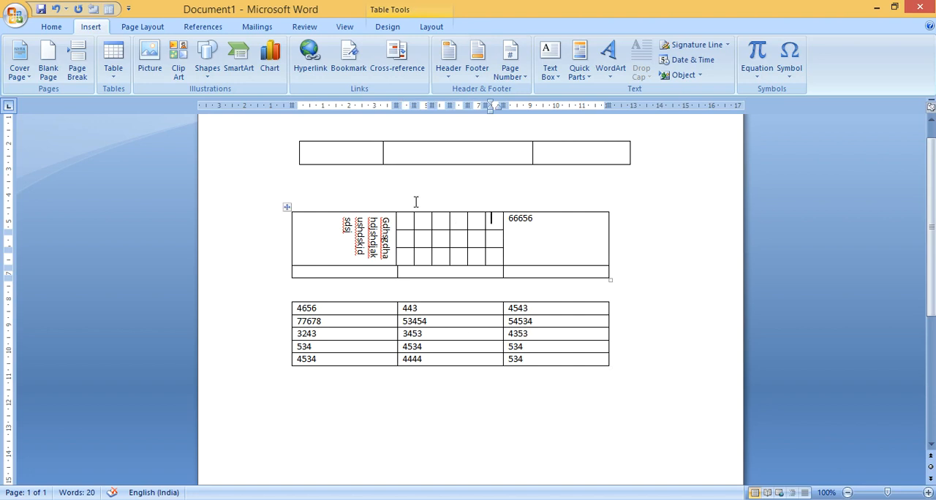
left_click(404, 225)
left_click(406, 234)
left_click(410, 253)
left_click(403, 347)
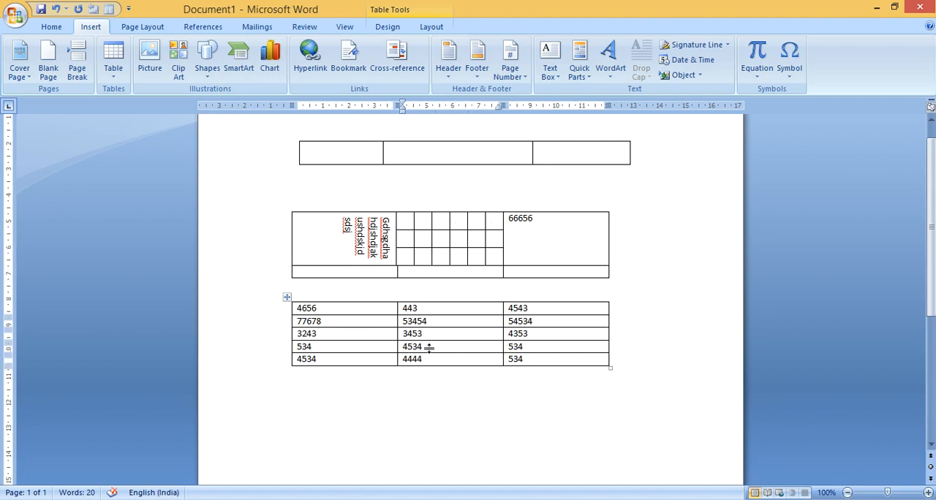
Reposition the bottom number table on the page, placing it a little below the table with the split cell
left_click(350, 337)
left_click(339, 321)
left_click_drag(287, 300, 275, 354)
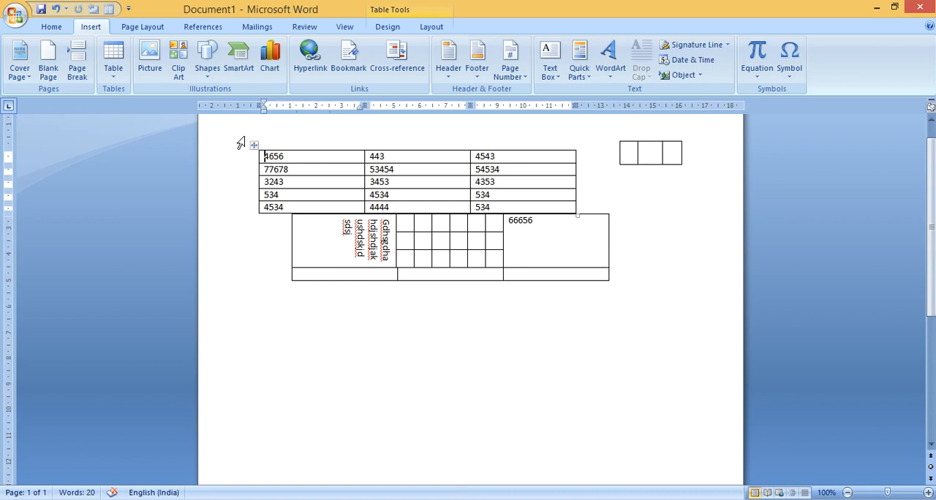
left_click_drag(252, 146, 295, 299)
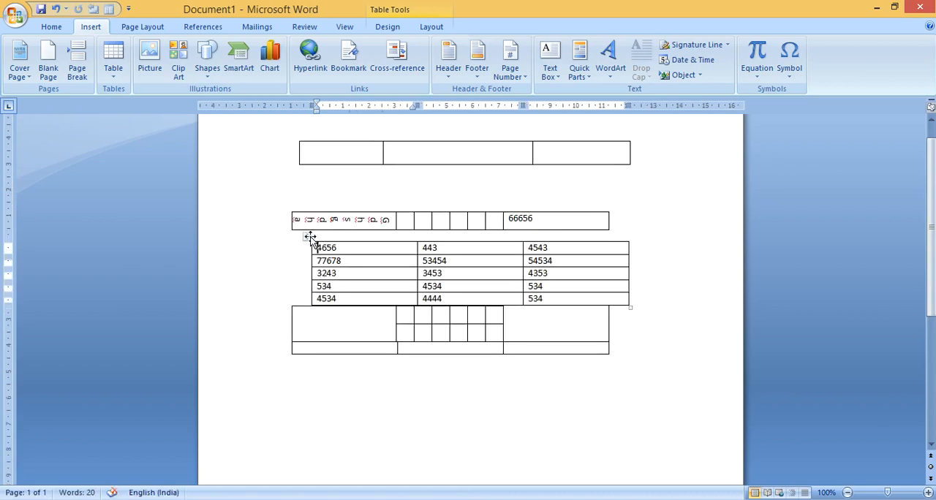
left_click_drag(308, 237, 306, 388)
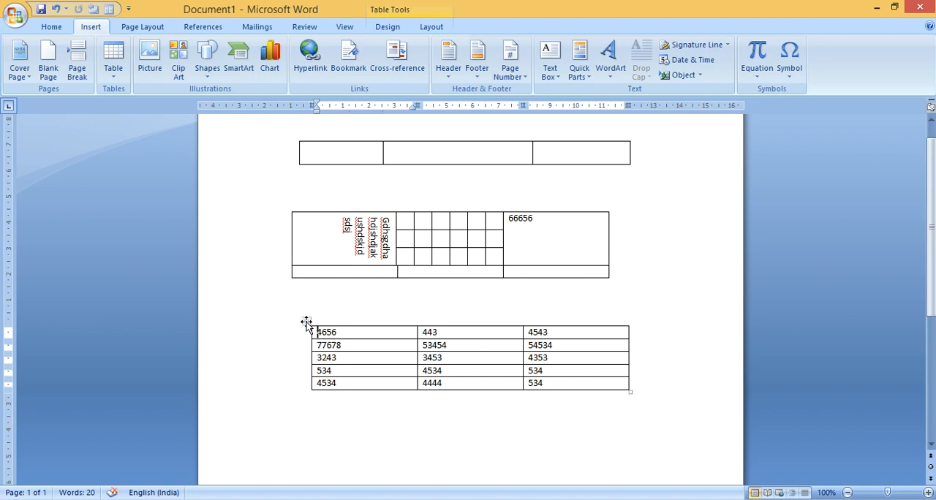
AutoFit the bottom number table to its contents
right_click(306, 322)
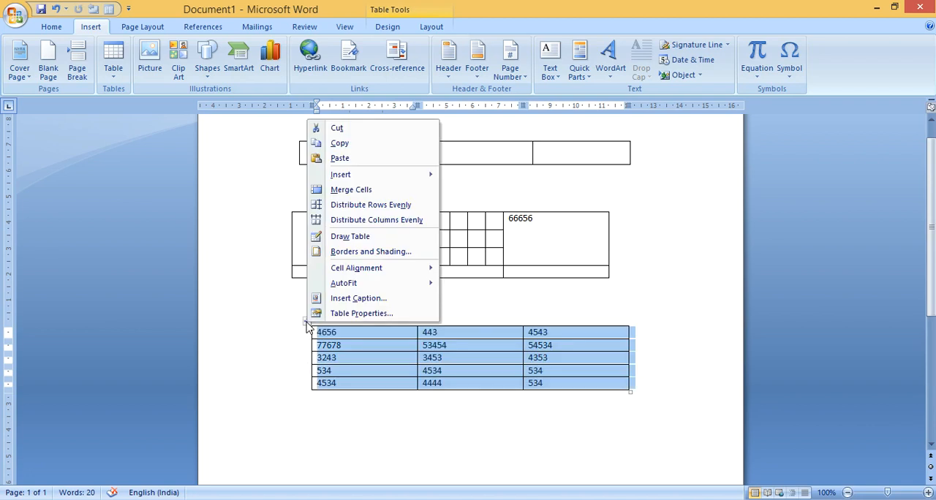
mouse_move(365, 291)
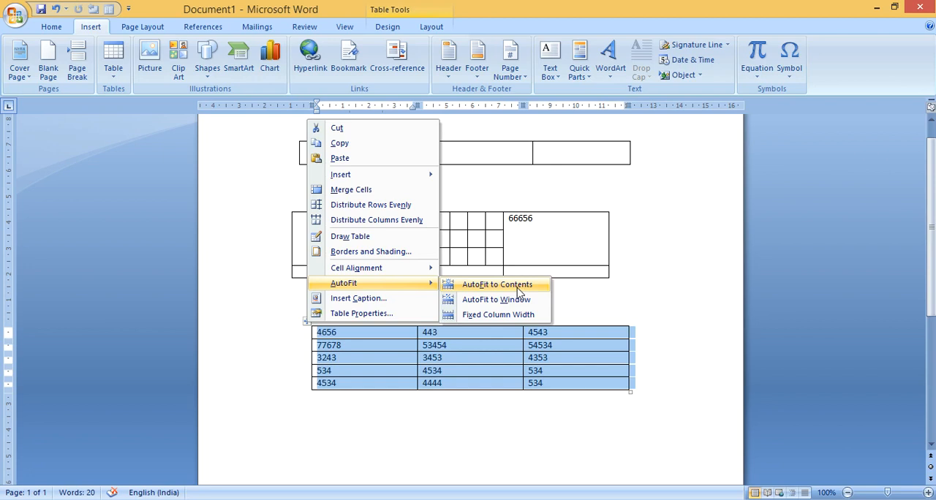
left_click(519, 291)
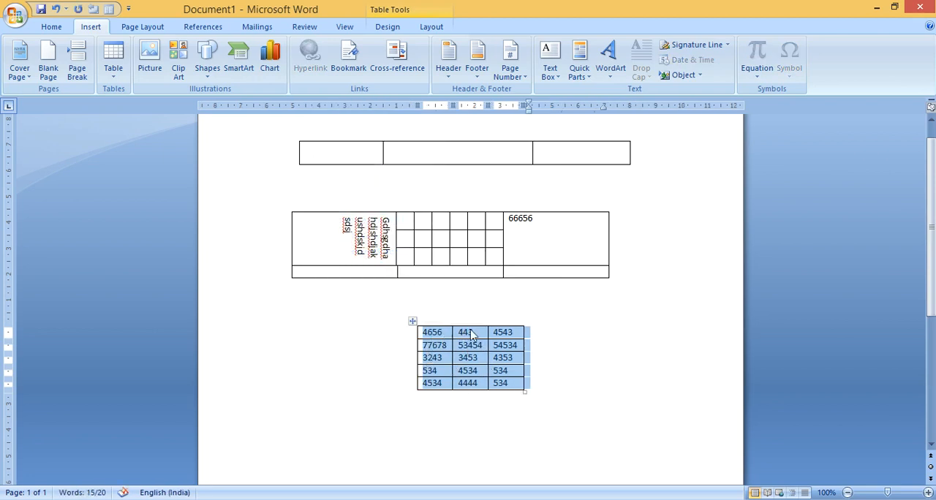
AutoFit the bottom number table to the window width
right_click(411, 321)
mouse_move(470, 289)
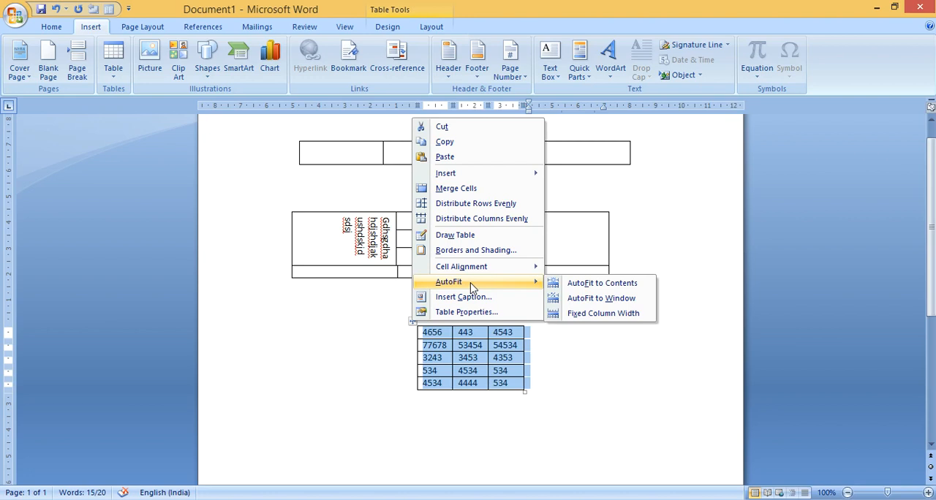
left_click(601, 298)
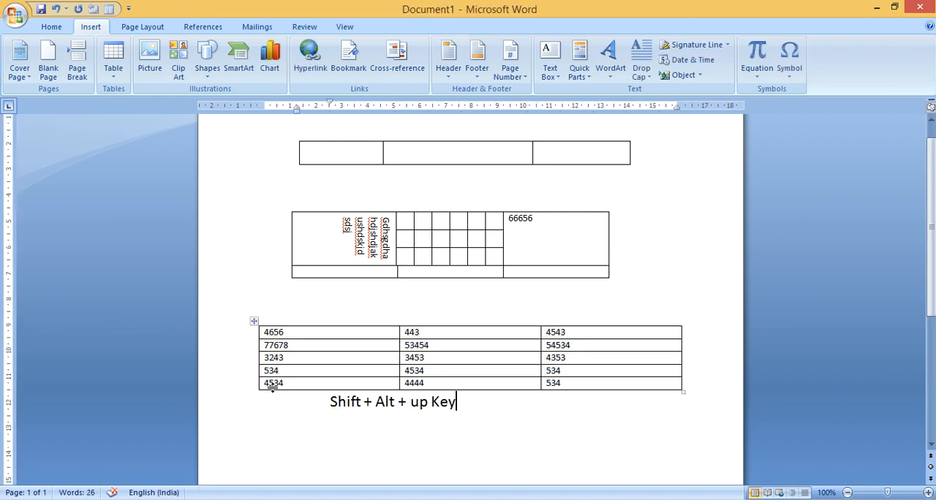
Select the last row of the bottom table and move it up four places to become the first row
left_click_drag(267, 371, 483, 385)
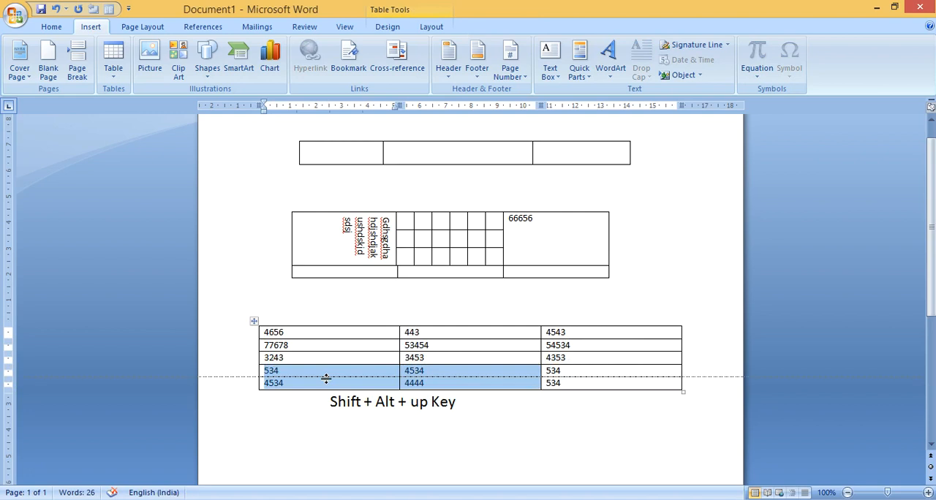
left_click(270, 384)
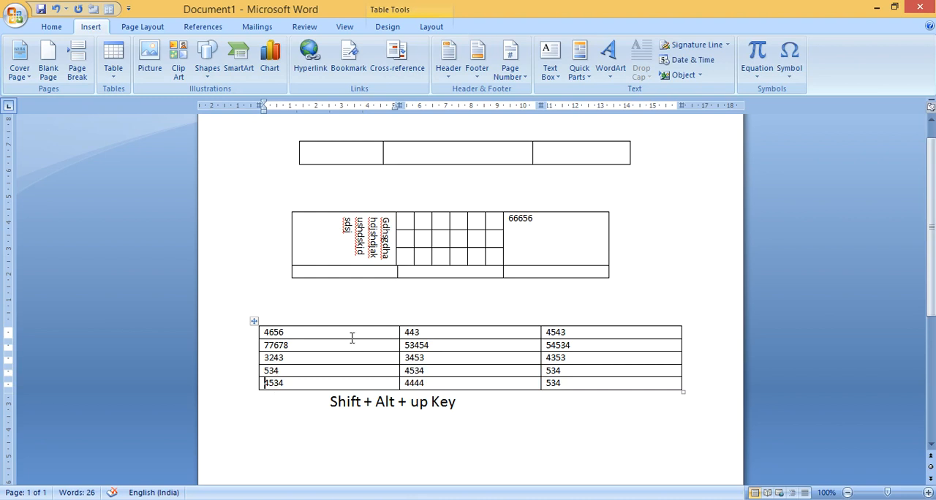
key("shift+Right")
key("shift+Right")
key("shift+Right")
key("shift+Right")
key("shift+Right")
key("shift+Right")
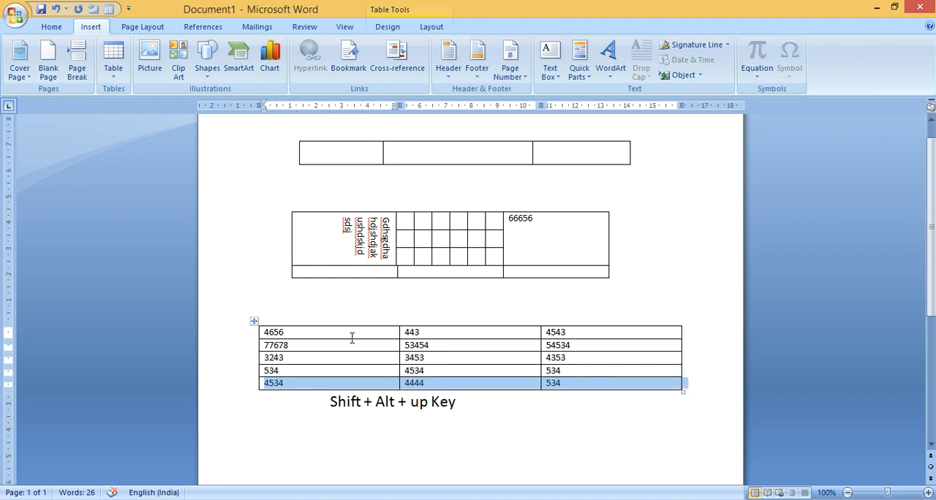
key("shift+alt+Up")
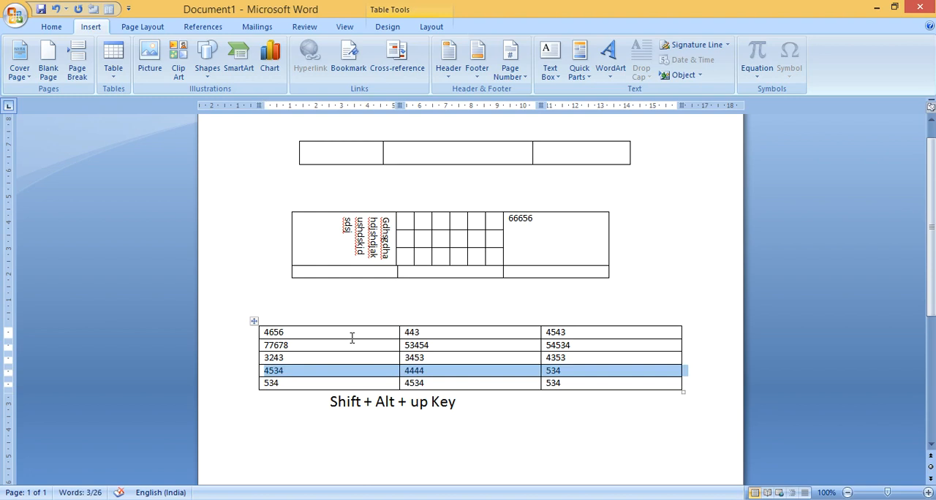
key("shift+alt+Up")
key("shift+alt+Up")
key("shift+alt+Up")
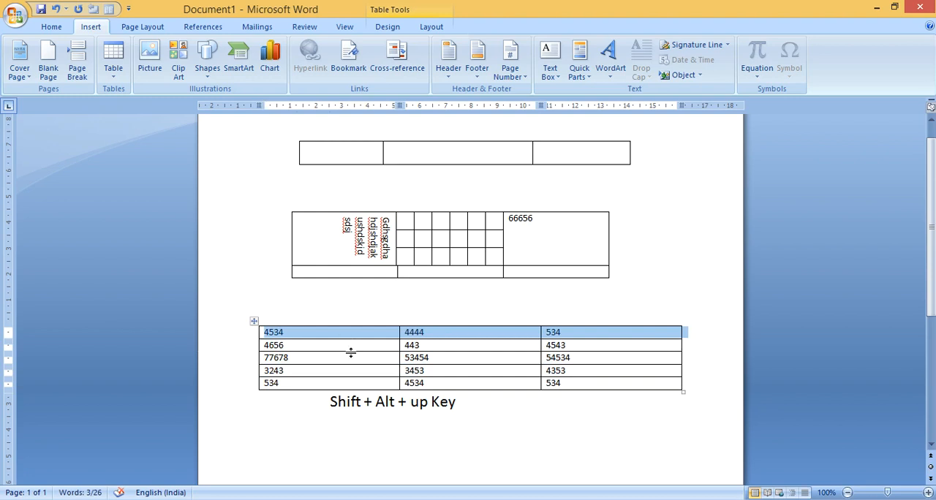
Select the bottom table's third row, starting with 77678, and move it down two places to the end
left_click(360, 373)
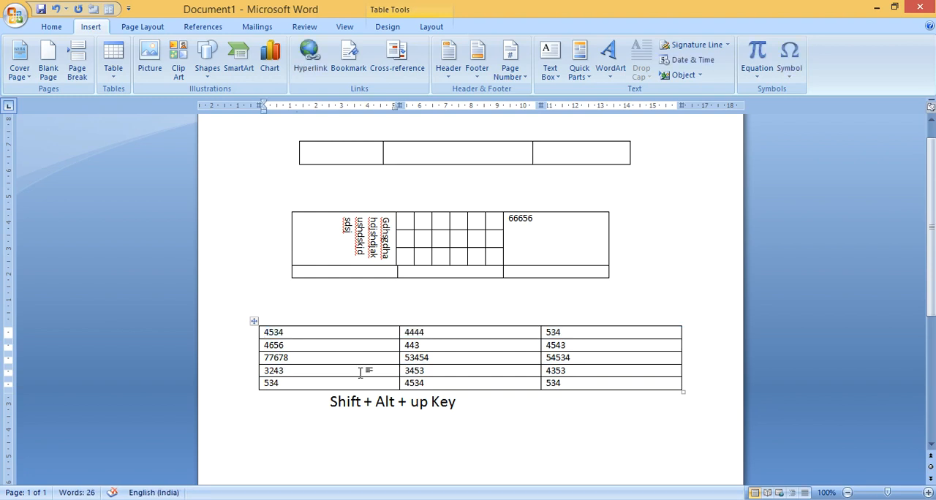
double_click(266, 358)
key("shift+Right")
key("shift+Right")
key("shift+Right")
key("shift+Right")
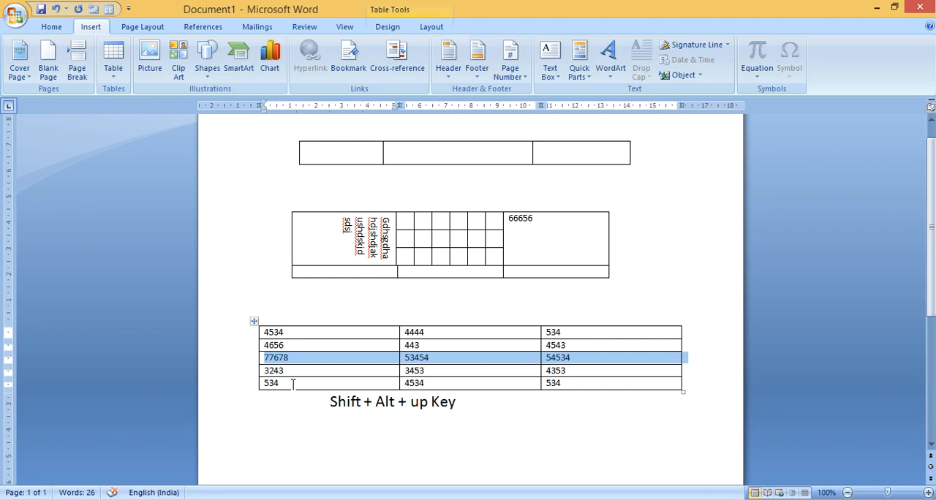
key("shift+alt+Down")
key("shift+alt+Down")
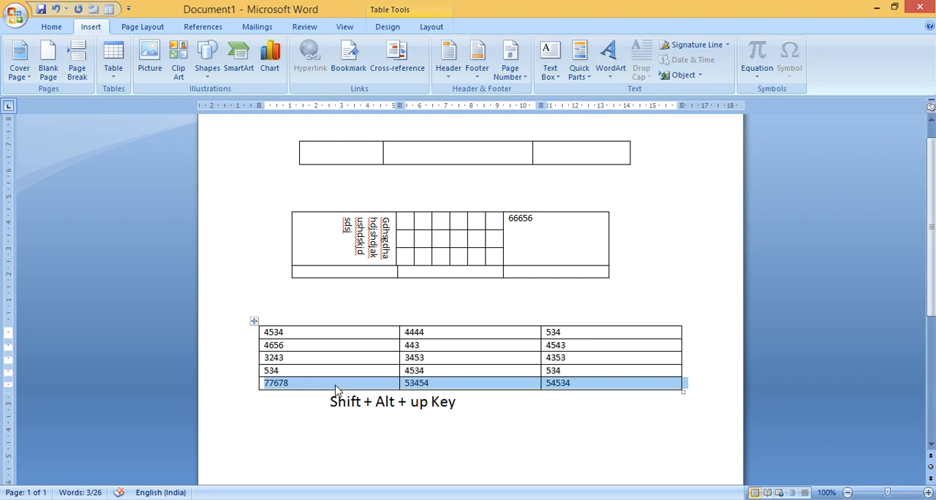
left_click(598, 382)
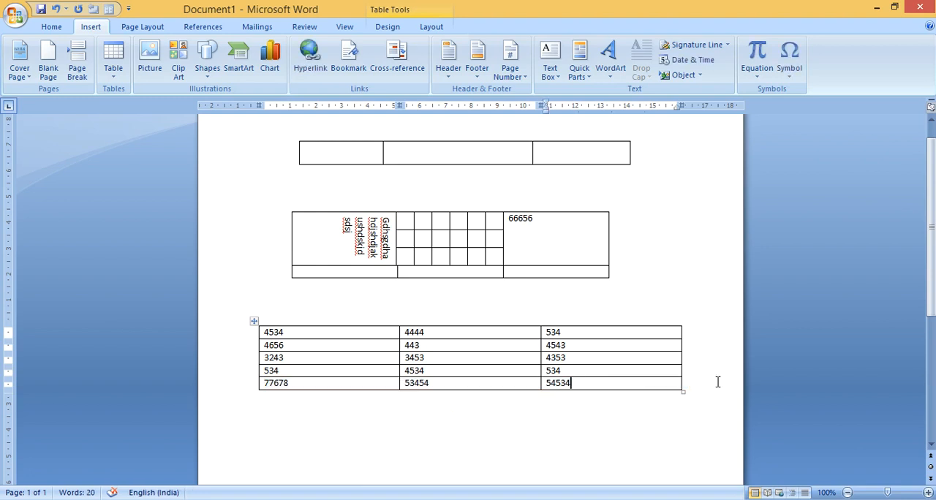
Advance cell by cell through the bottom table from its first cell to the third cell of the second row
left_click(319, 337)
key("Tab")
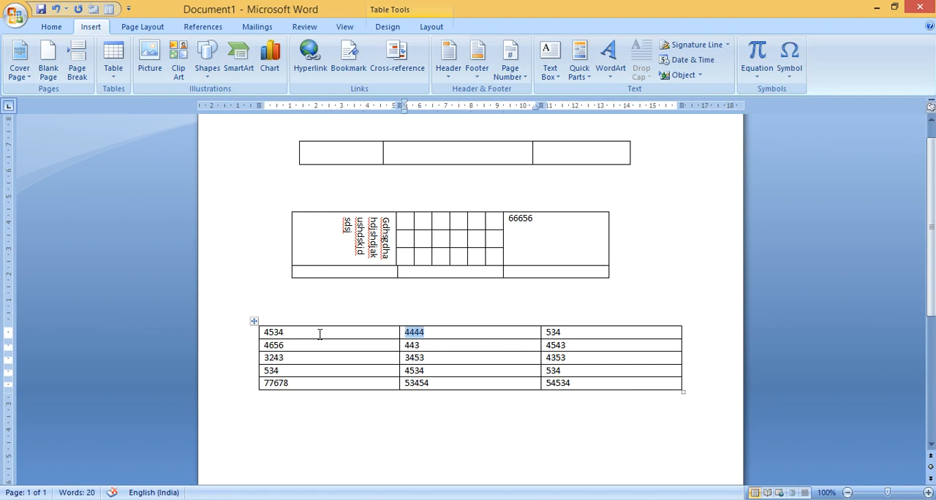
key("Tab")
key("Tab")
key("Tab")
Advance cell by cell through the bottom table to the third cell of the fourth row
key("Tab")
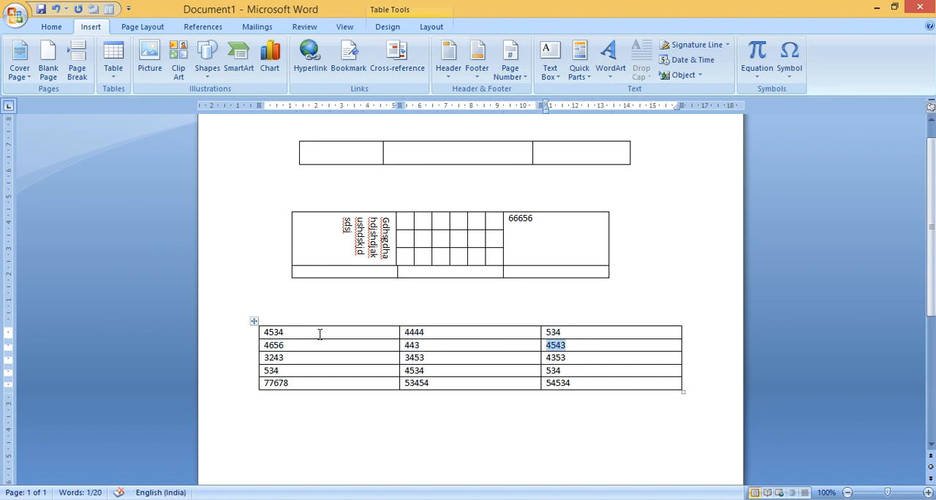
key("Tab")
key("Tab")
key("Tab")
key("Tab")
key("Tab")
key("Tab")
Move backward cell by cell to the middle cell of the bottom table's second row and replace its content with 65657
key("shift+Tab")
key("shift+Tab")
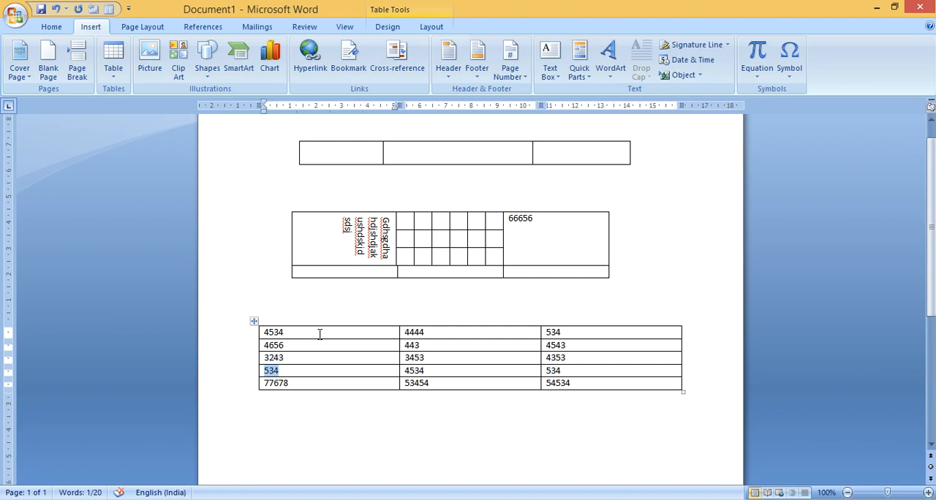
key("shift+Tab")
key("shift+Tab")
key("shift+Tab")
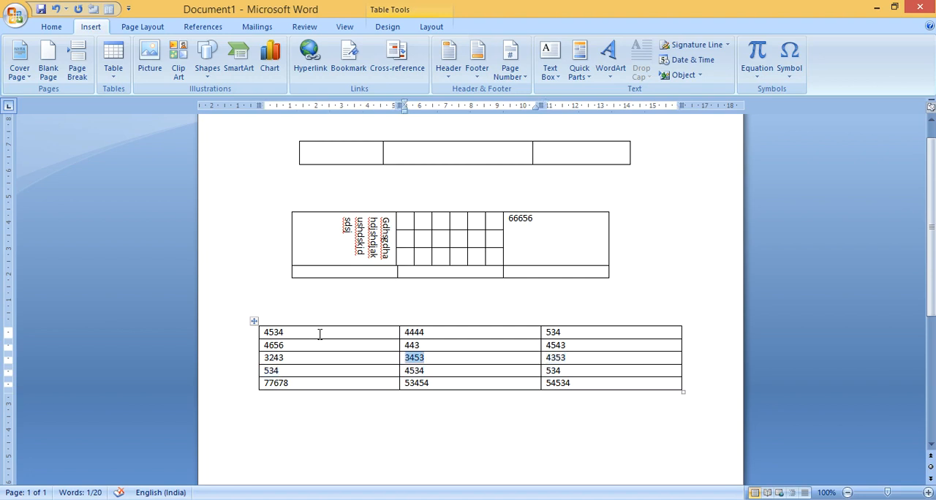
key("shift+Tab")
key("shift+Tab")
type("65657")
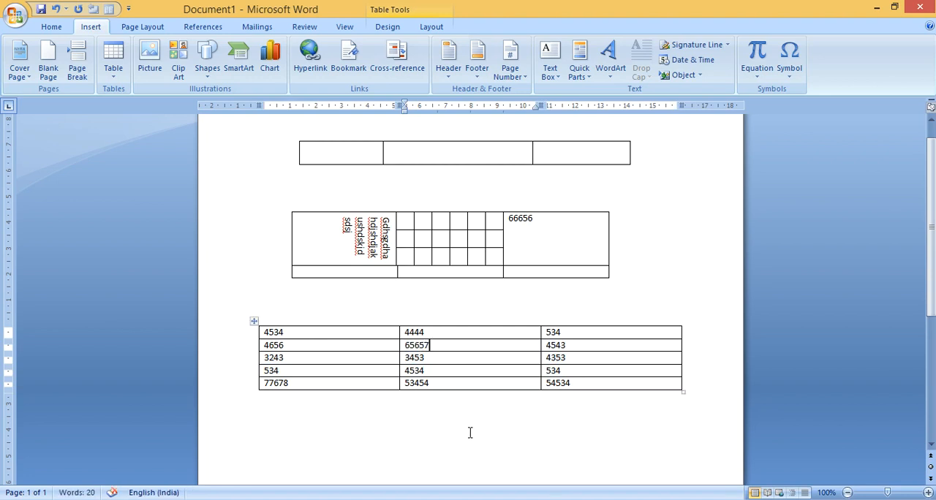
Step back to the middle cell of the bottom table's first row and replace its content with 4655
key("shift+Tab")
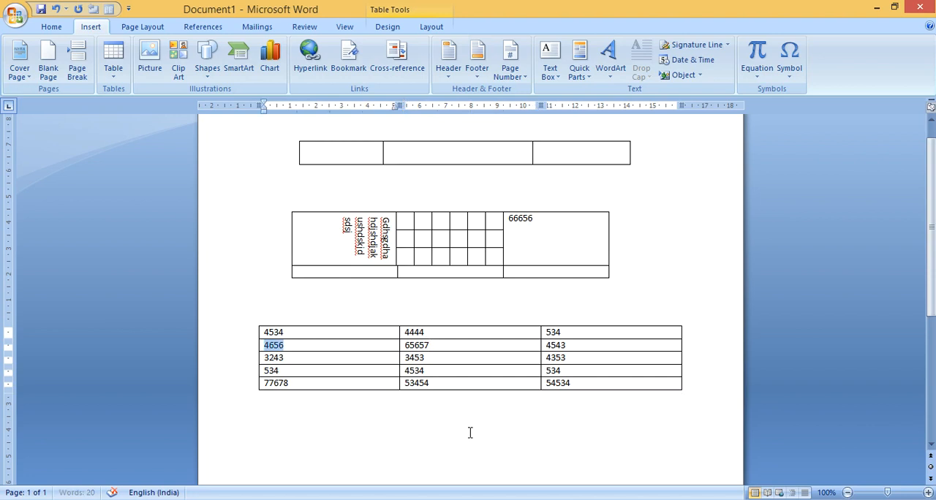
key("shift+Tab")
key("shift+Tab")
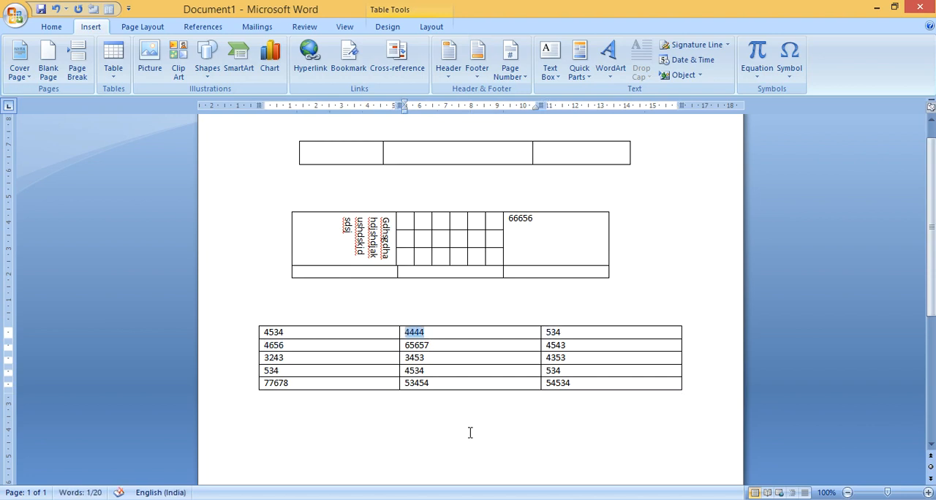
type("4655")
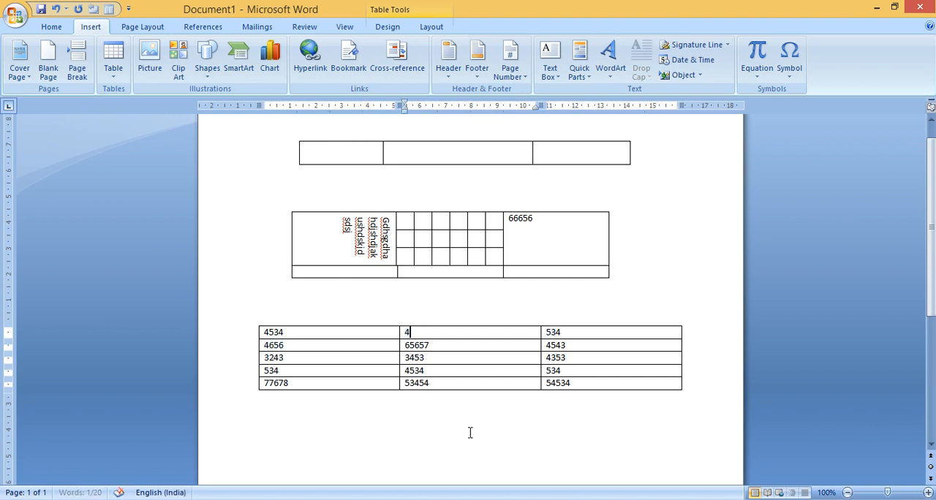